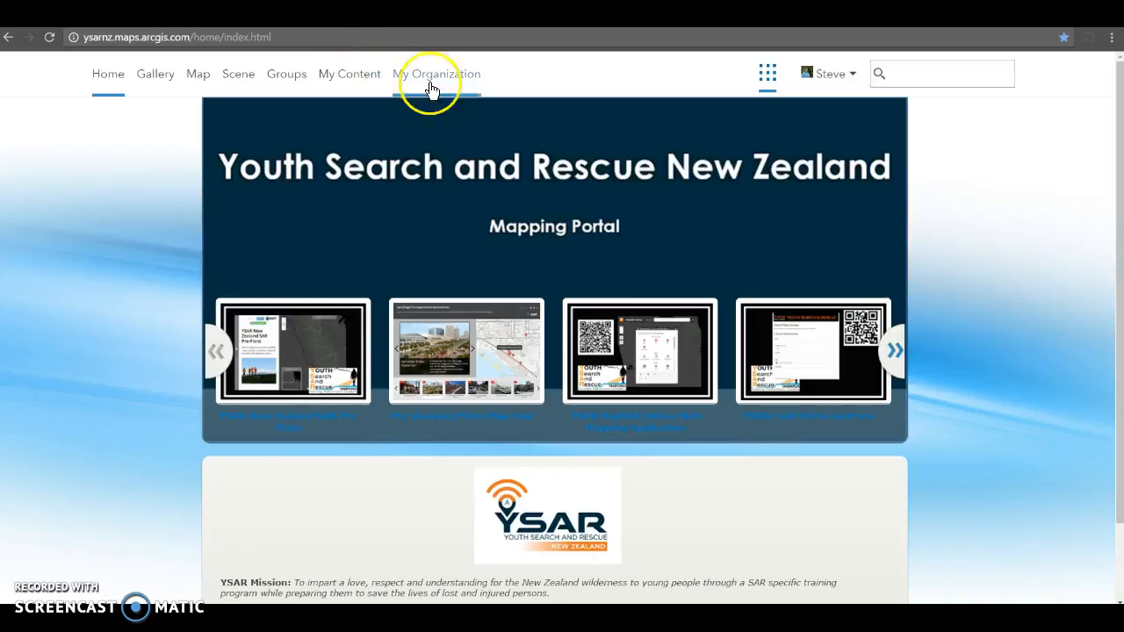
- Go from the organization's mapping portal to the list of surveys in Survey123 for ArcGIS
click(768, 77)
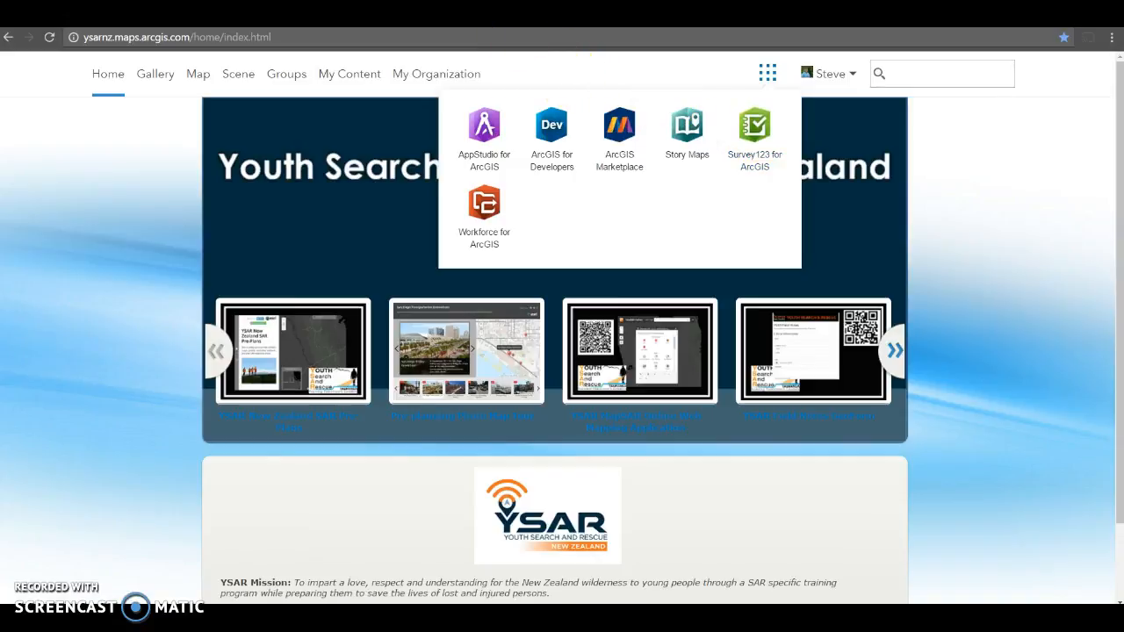
click(503, 15)
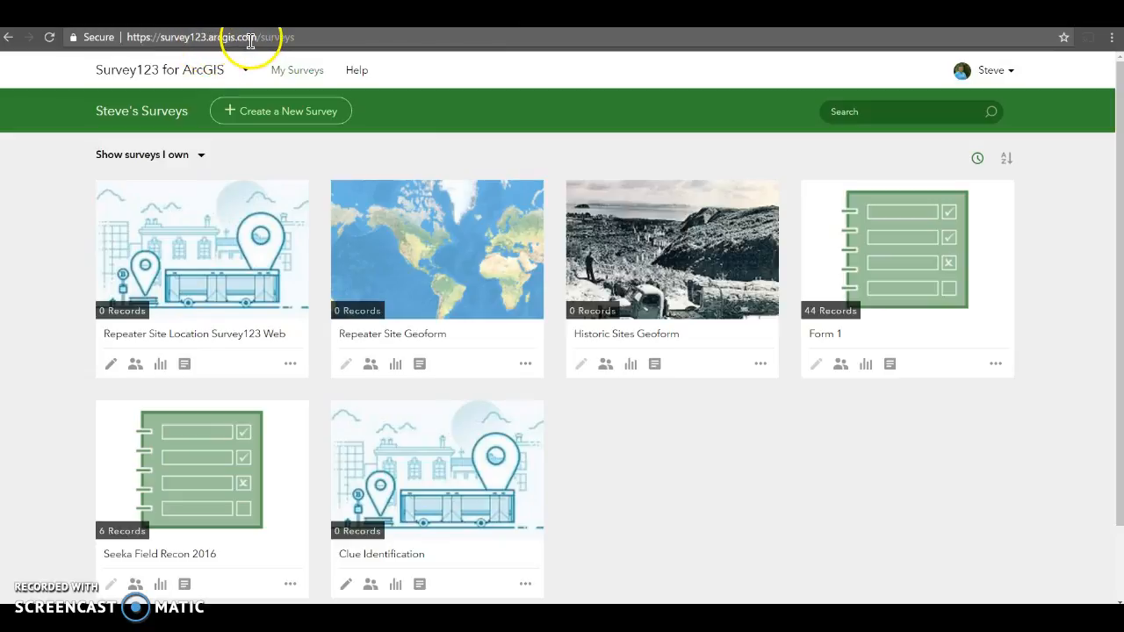
- Examine the authoring options for a new survey and bring up the web designer's creation form
click(260, 120)
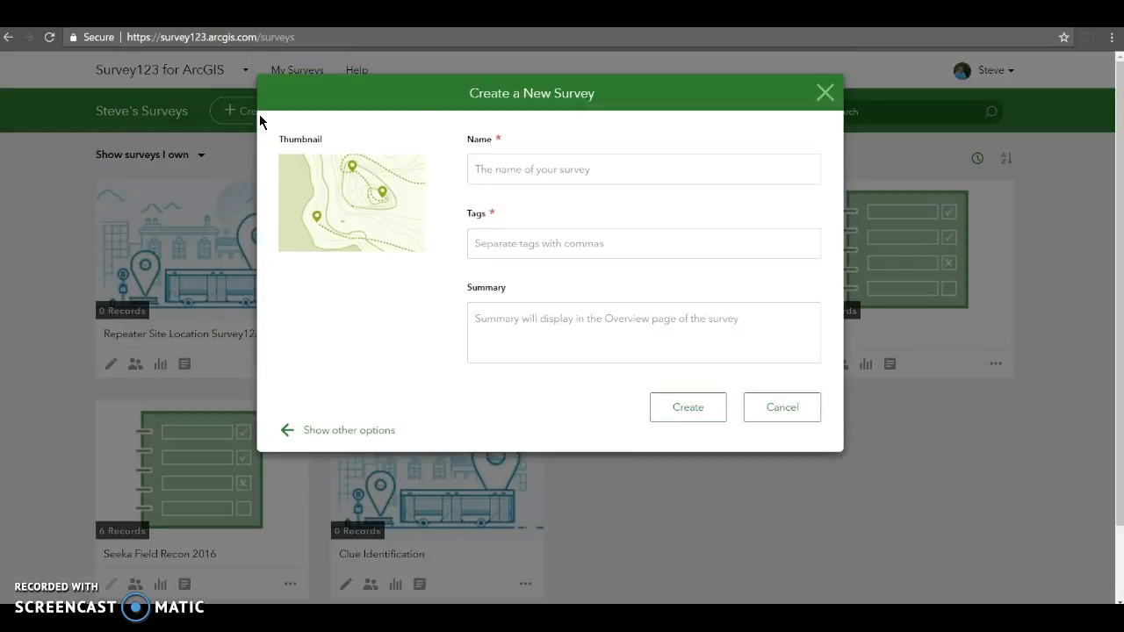
click(299, 434)
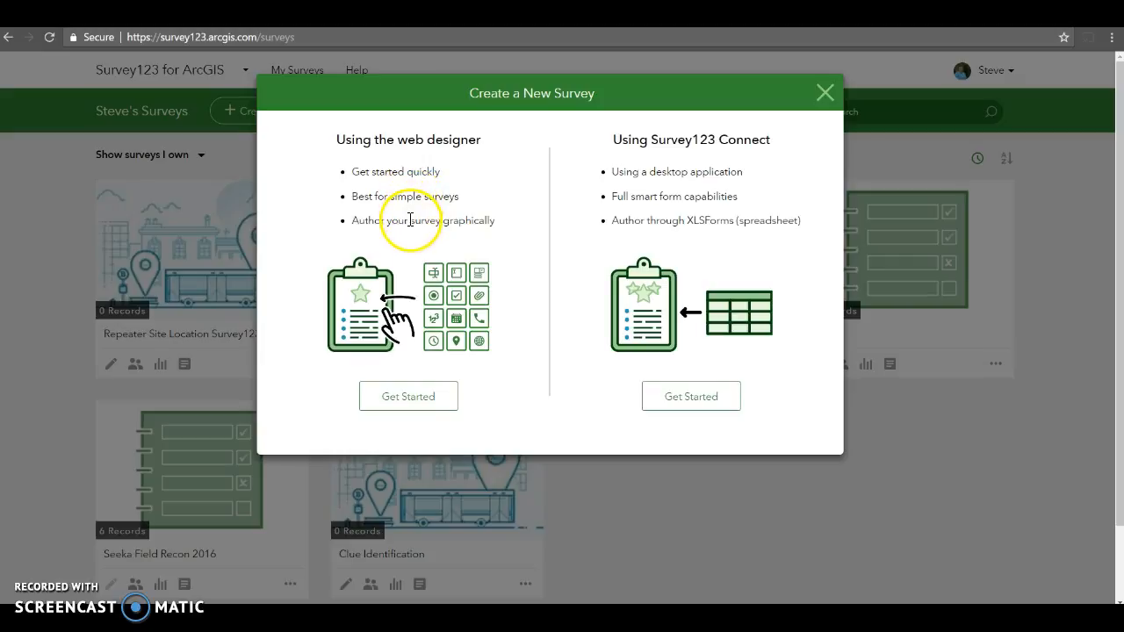
click(423, 405)
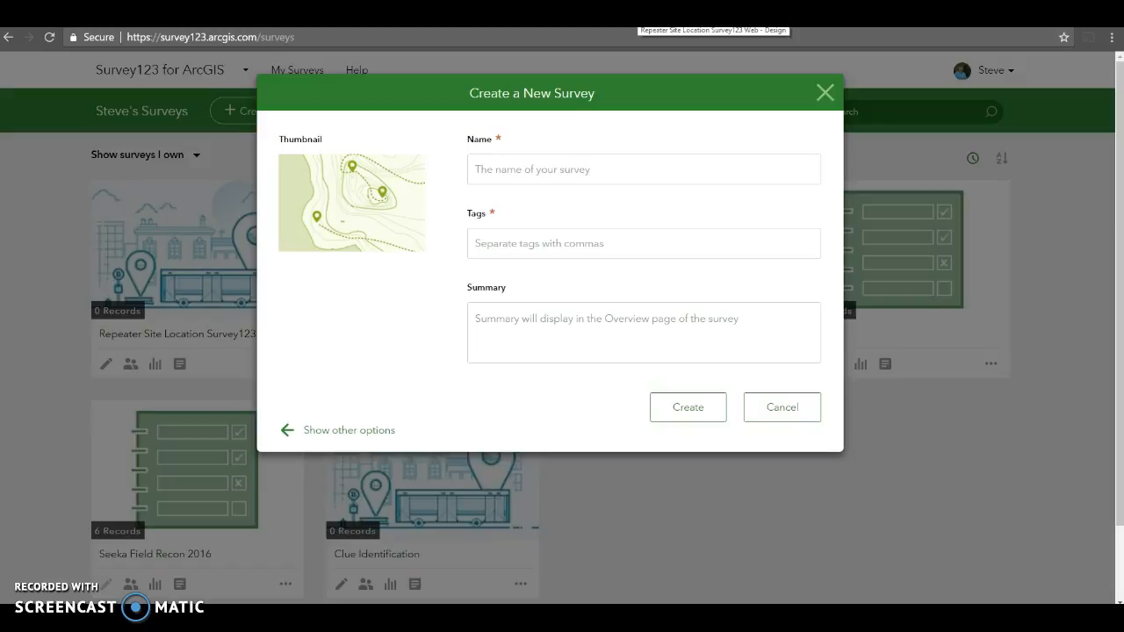
- Switch to the design page of the existing Repeater Site Location Survey123 Web survey
click(640, 15)
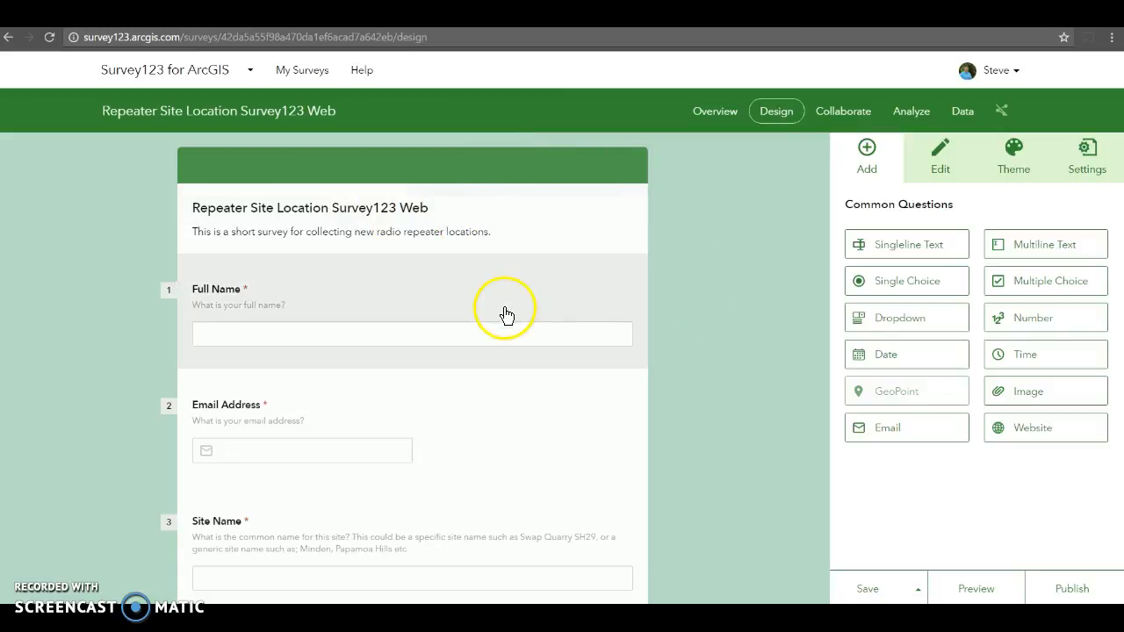
- Insert a trial single-line text question below Full Name, look through its properties, and remove it again
drag(897, 243, 251, 399)
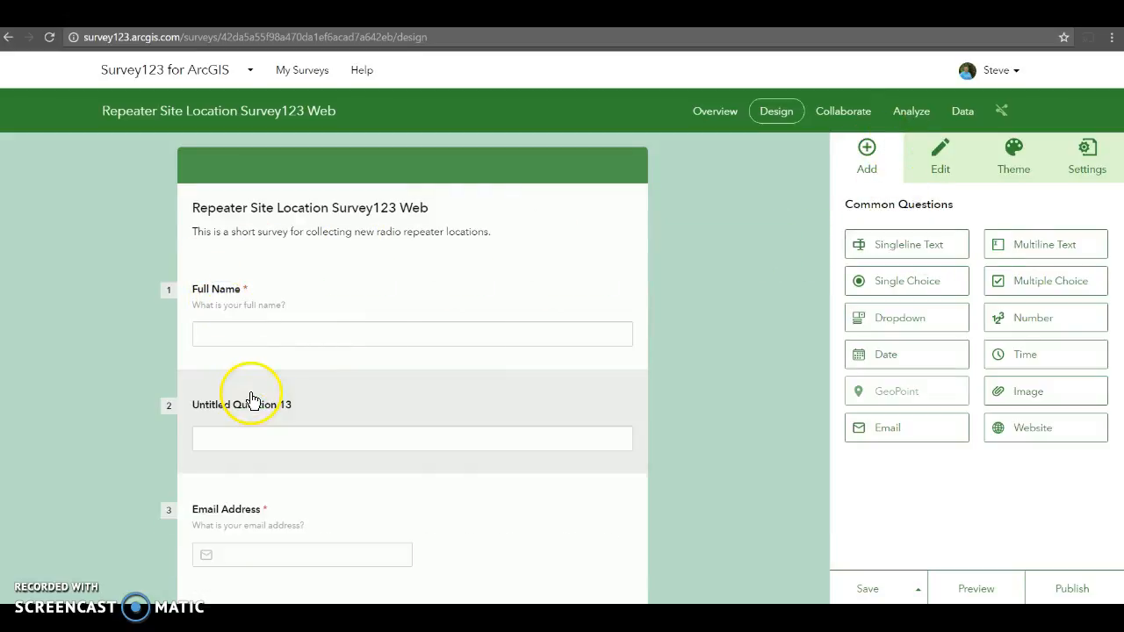
click(381, 410)
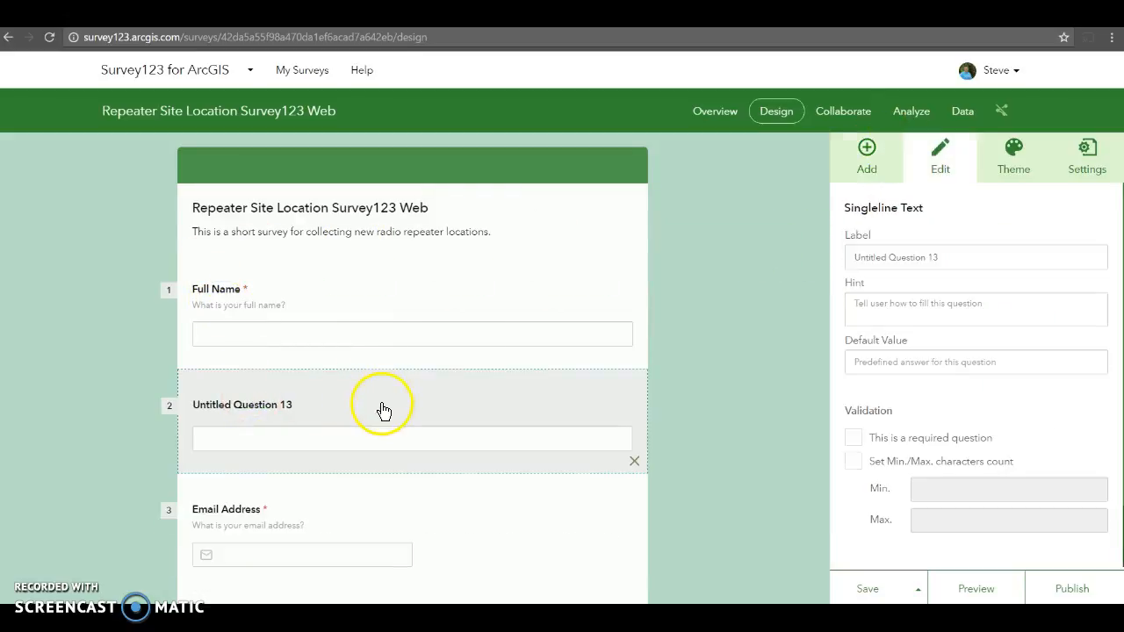
triple_click(873, 257)
click(908, 308)
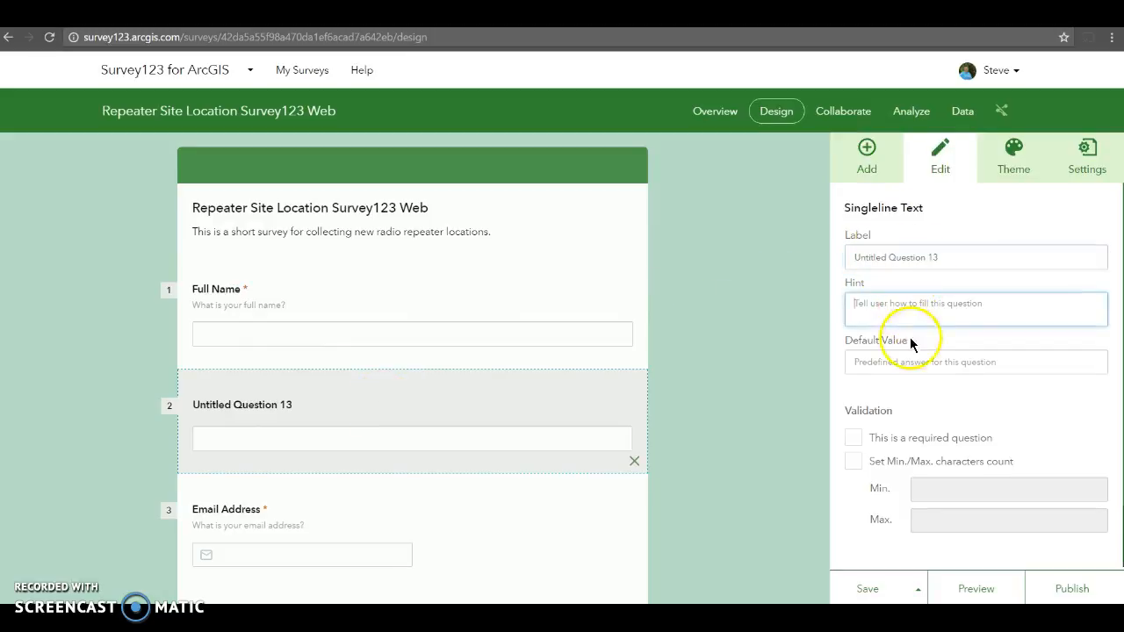
scroll(918, 276, down, 1)
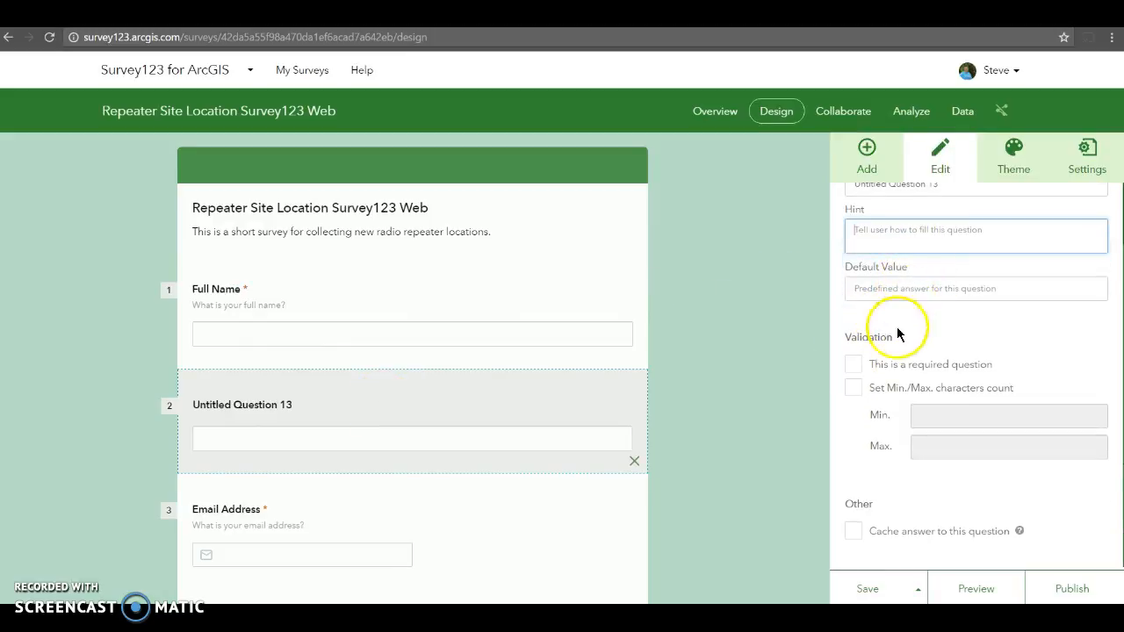
click(856, 369)
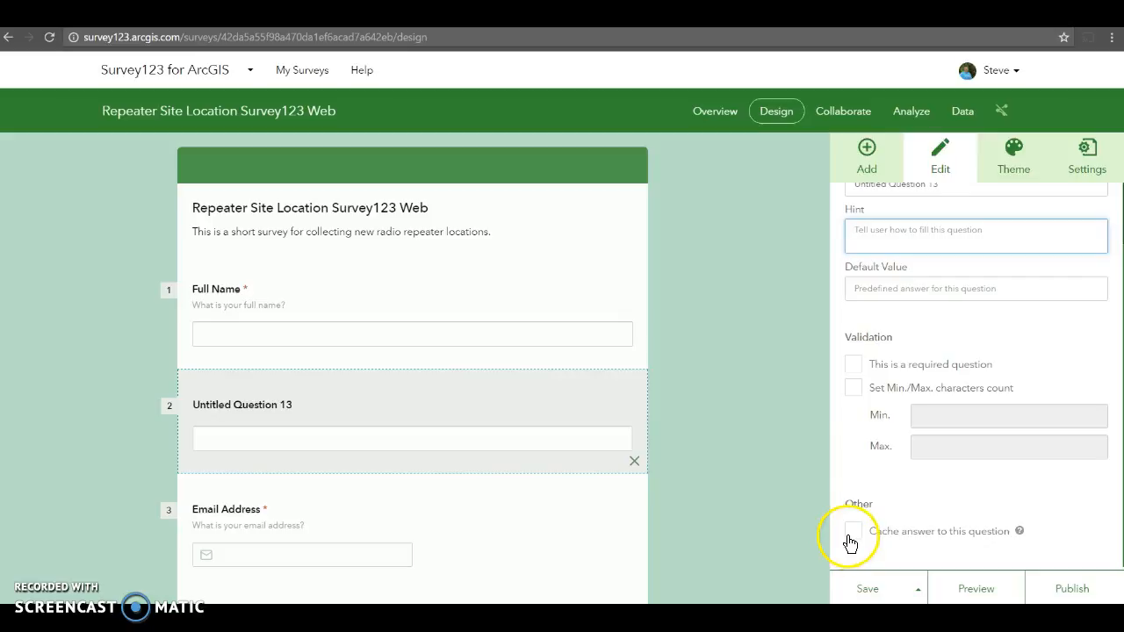
click(635, 463)
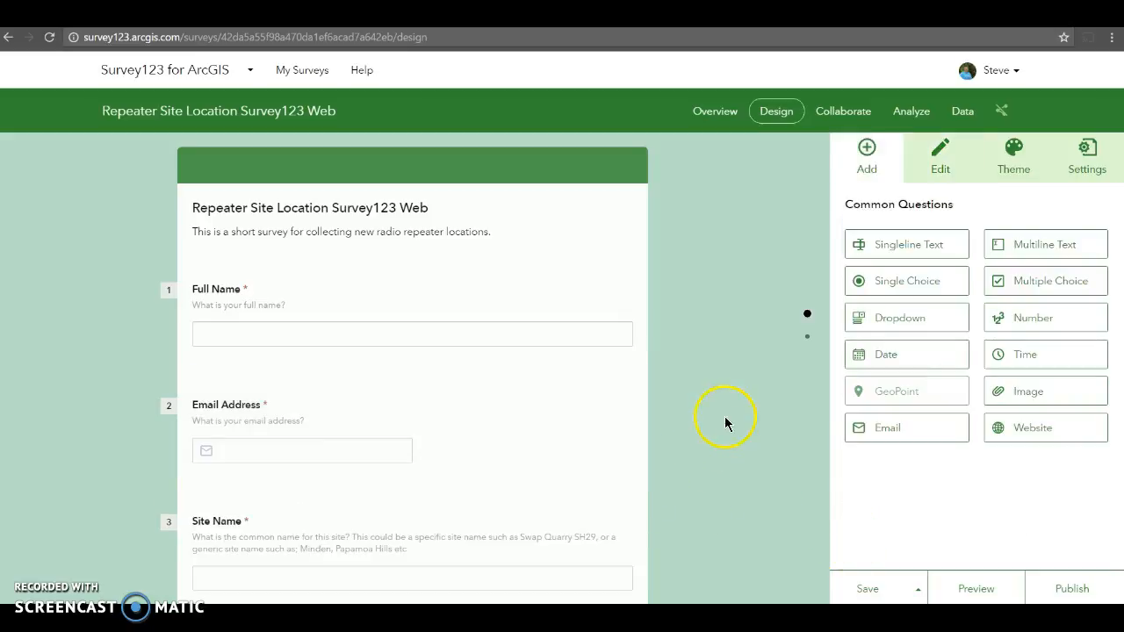
- Review the properties of the Full Name, Email Address, Site Name and Site Access Type questions
click(407, 303)
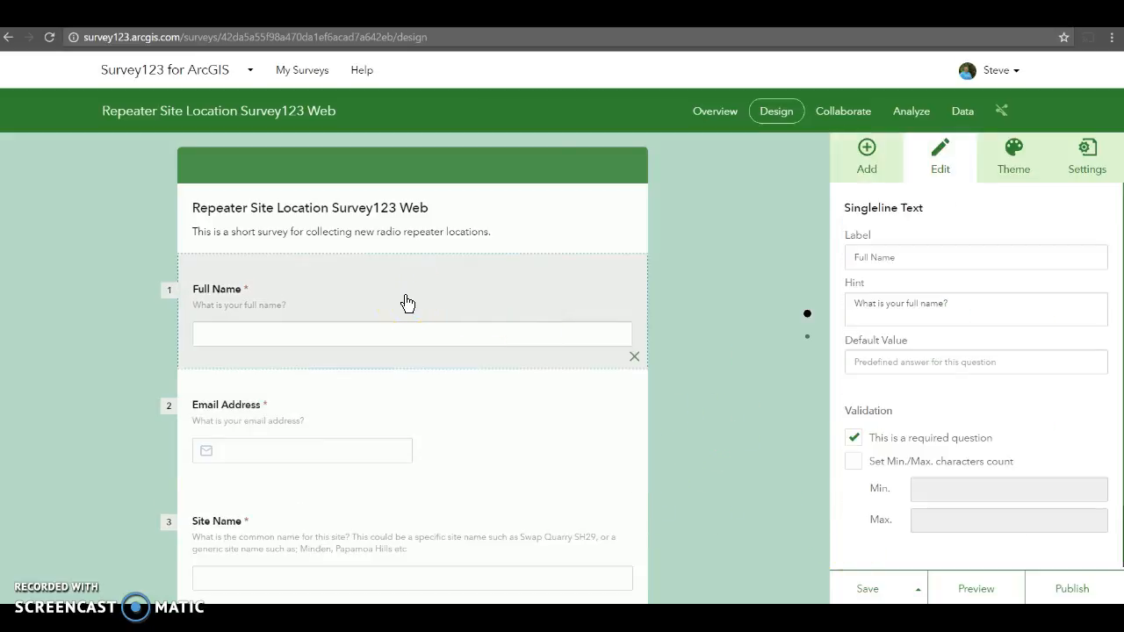
click(436, 295)
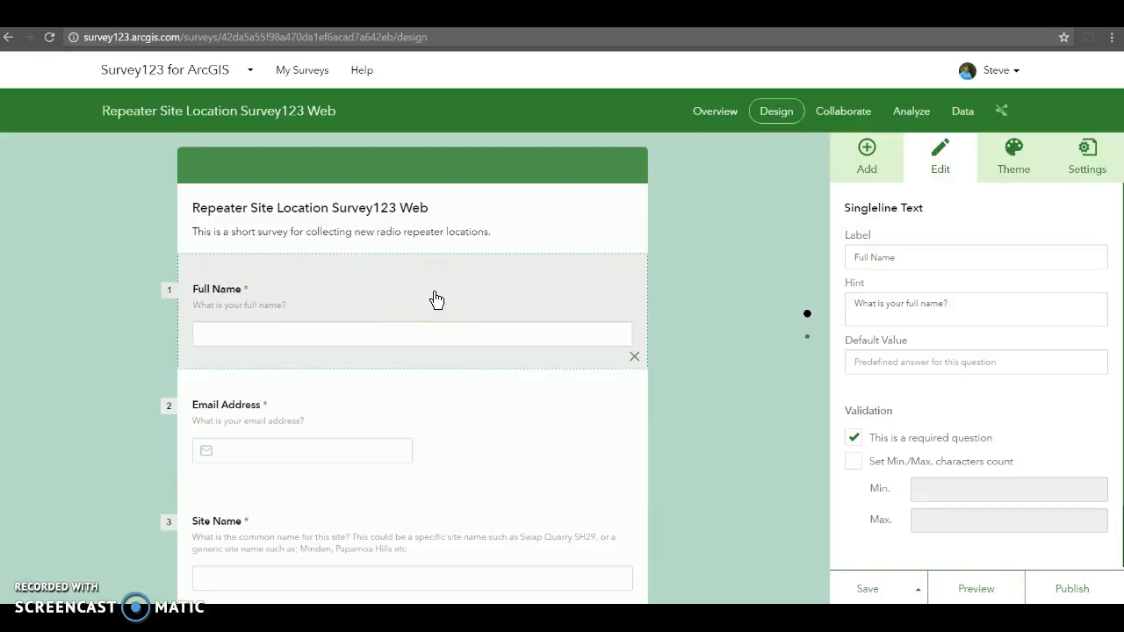
scroll(451, 320, down, 1)
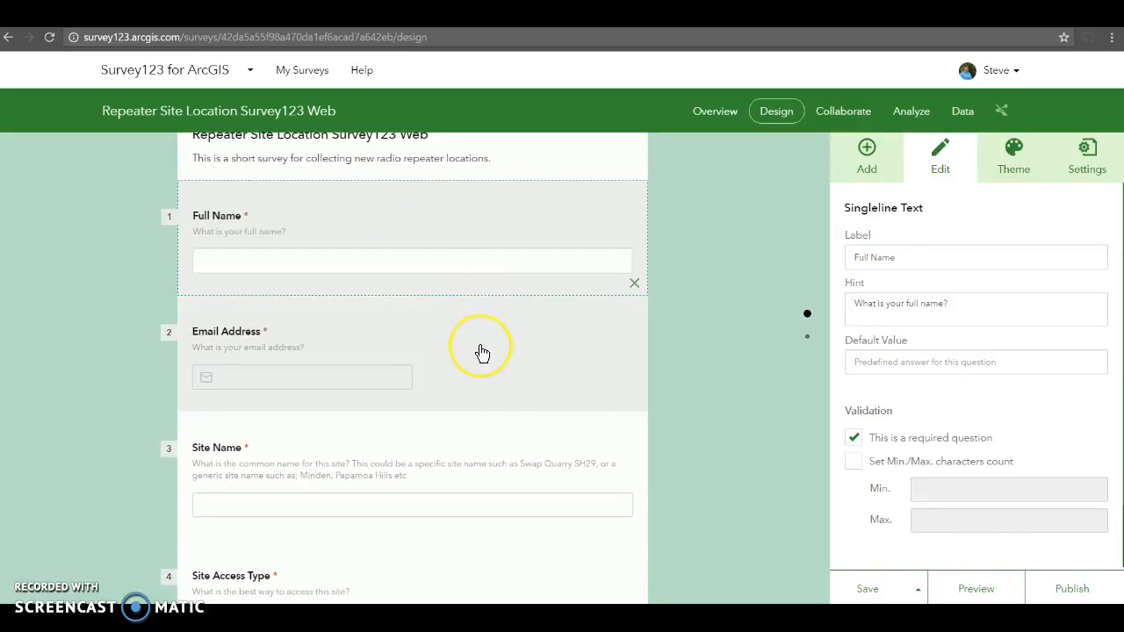
click(482, 352)
click(315, 379)
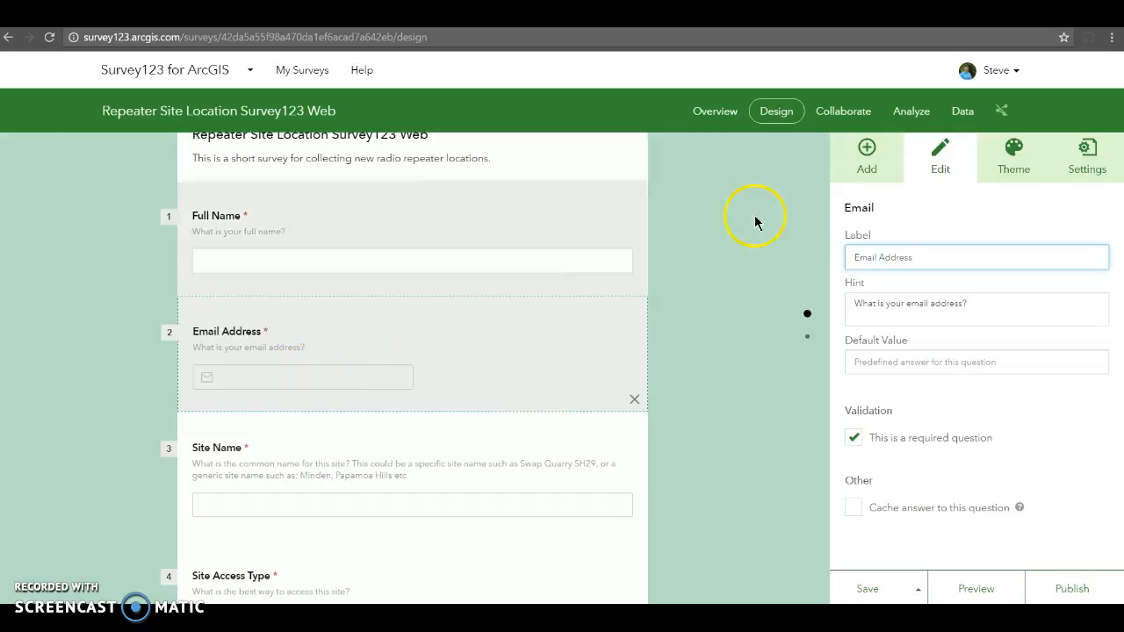
click(866, 163)
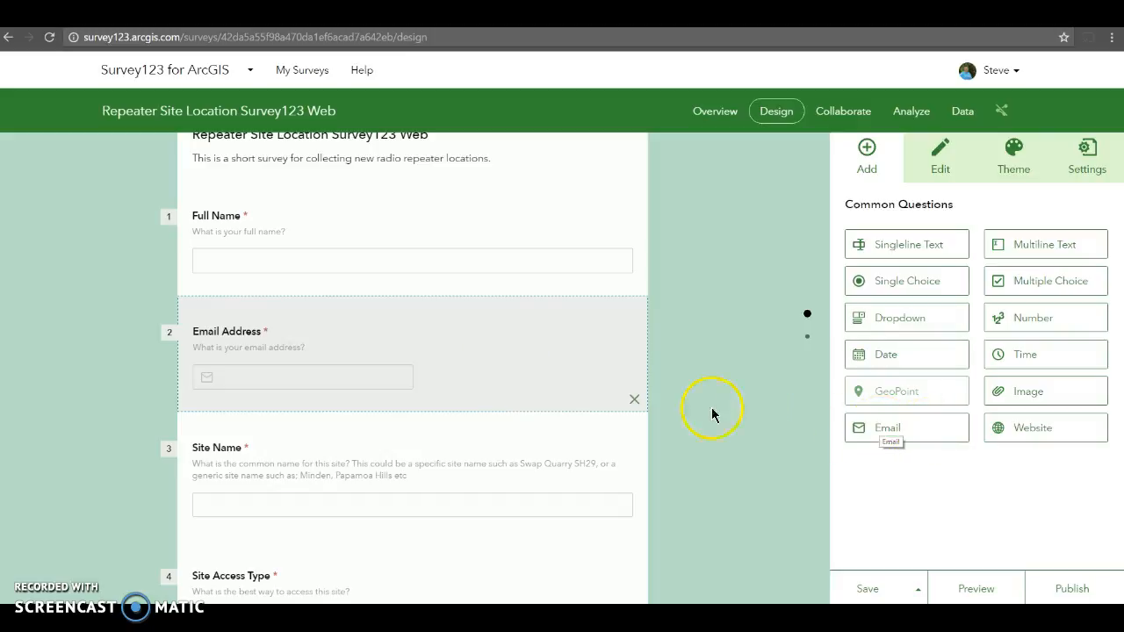
scroll(429, 321, down, 5)
click(409, 246)
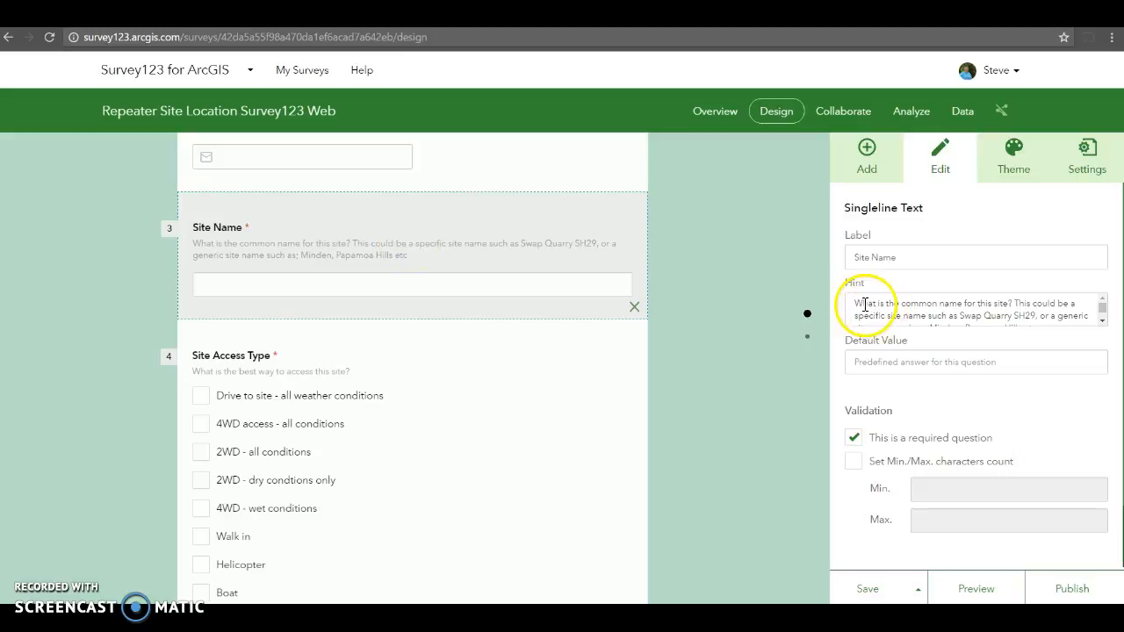
scroll(430, 264, down, 3)
click(439, 238)
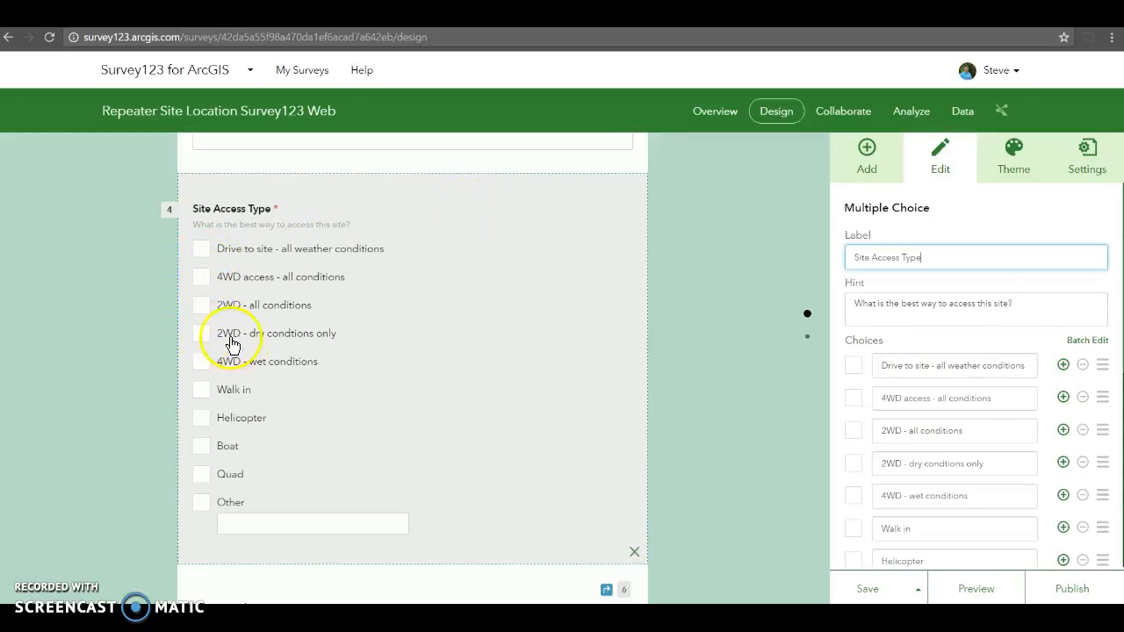
- Examine the rule on the Site Hazards question that controls when the Site Hazard Description is shown
scroll(685, 316, down, 5)
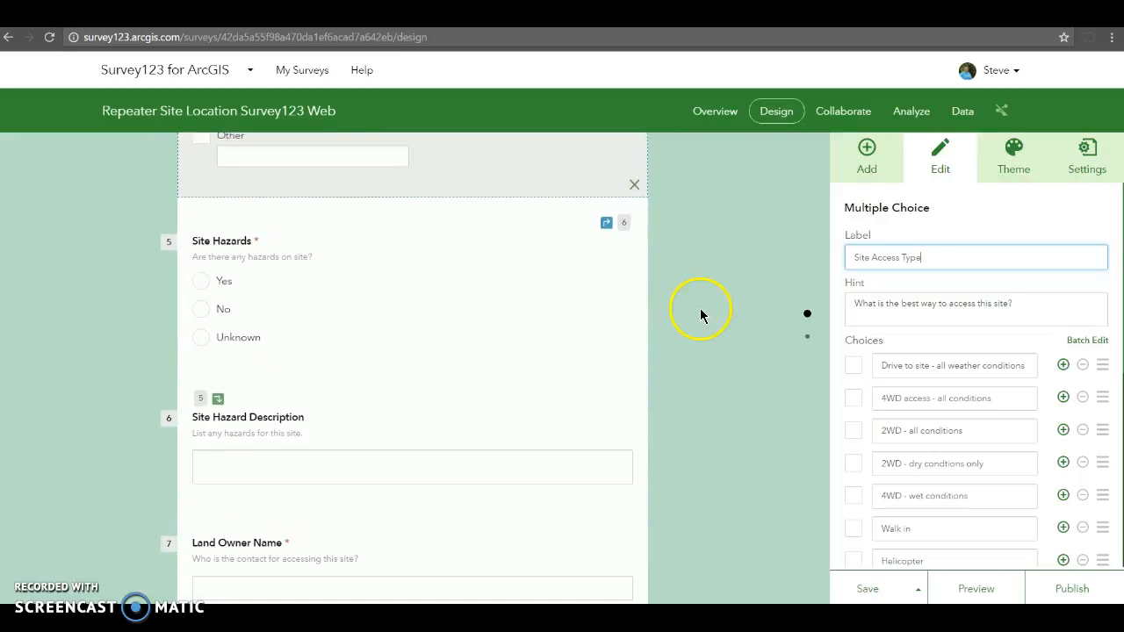
click(391, 276)
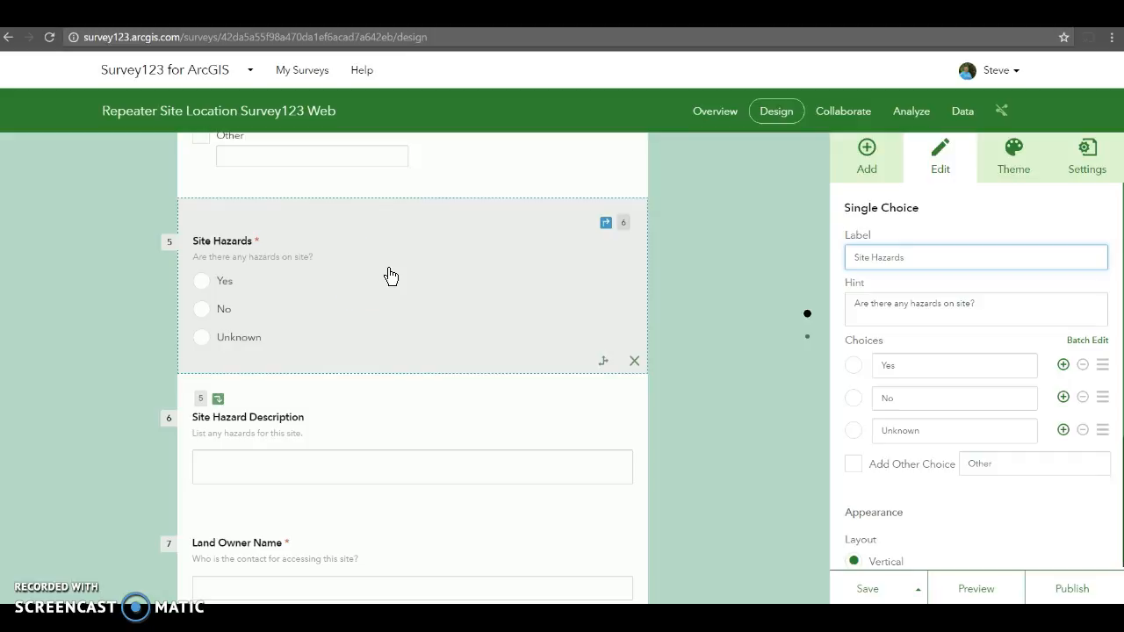
click(603, 361)
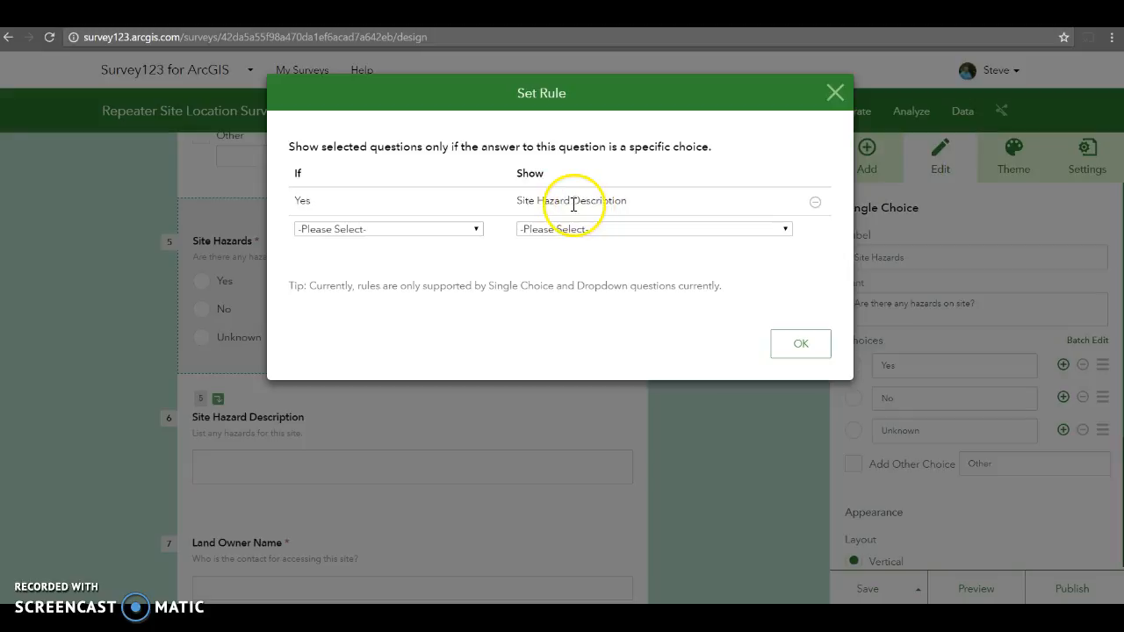
click(801, 345)
- Shift the home location map slightly in the properties of the Site Location question
scroll(472, 332, down, 3)
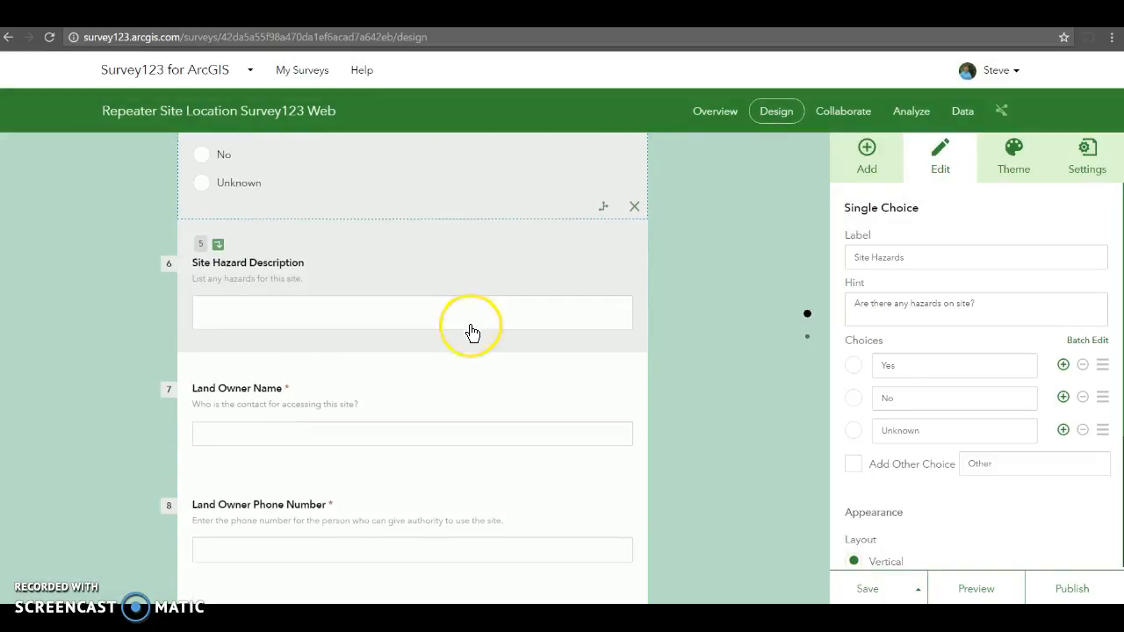
scroll(472, 329, down, 1)
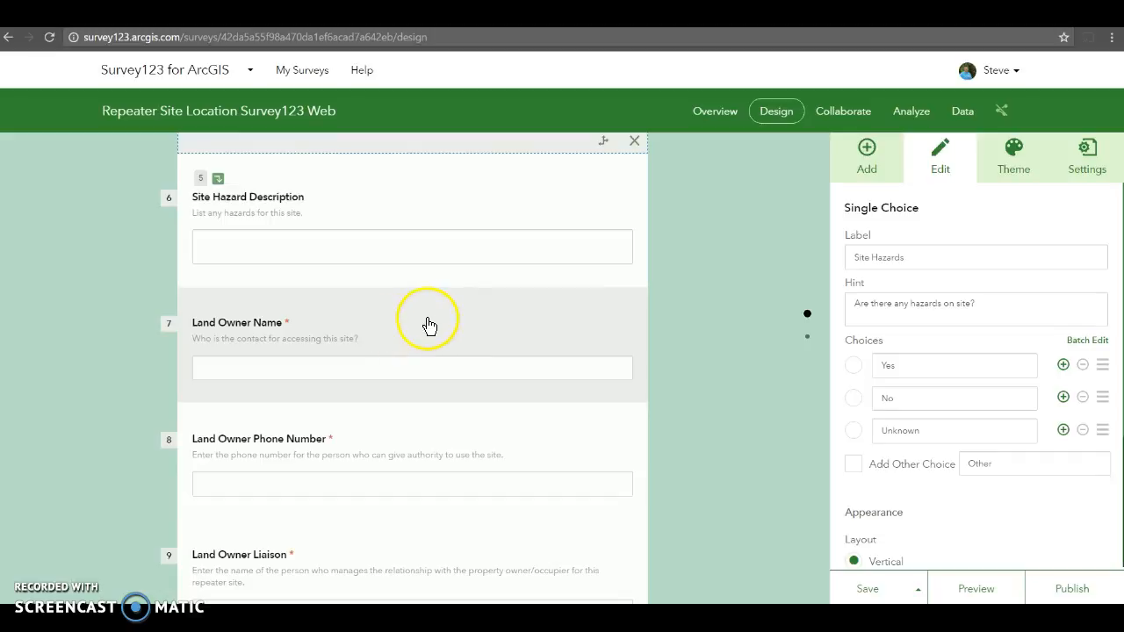
scroll(427, 326, down, 2)
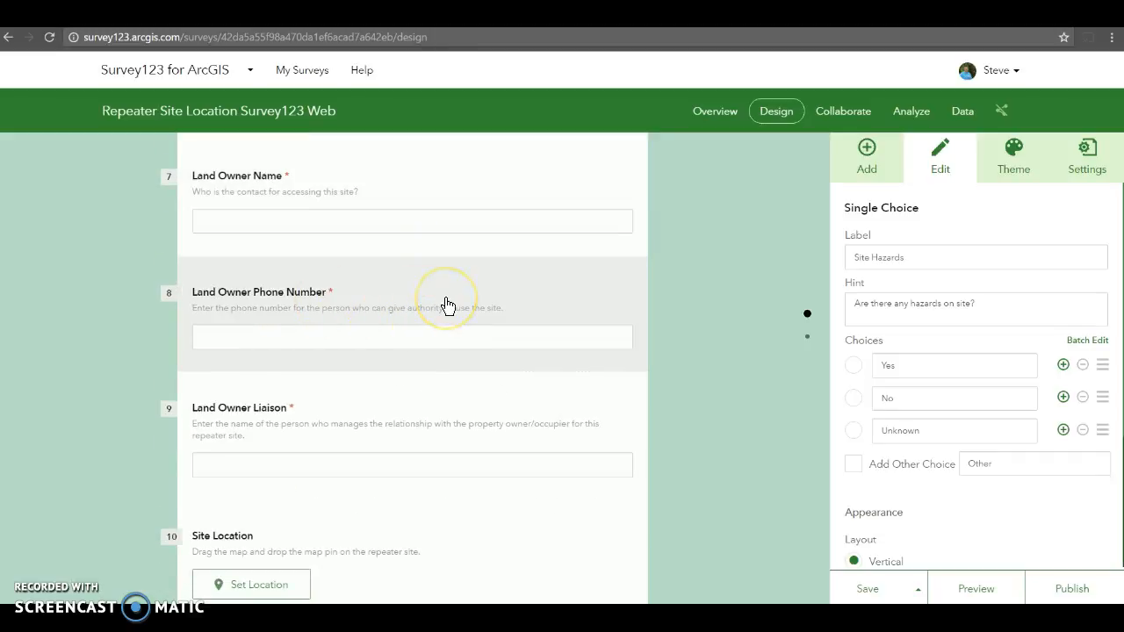
scroll(447, 304, down, 2)
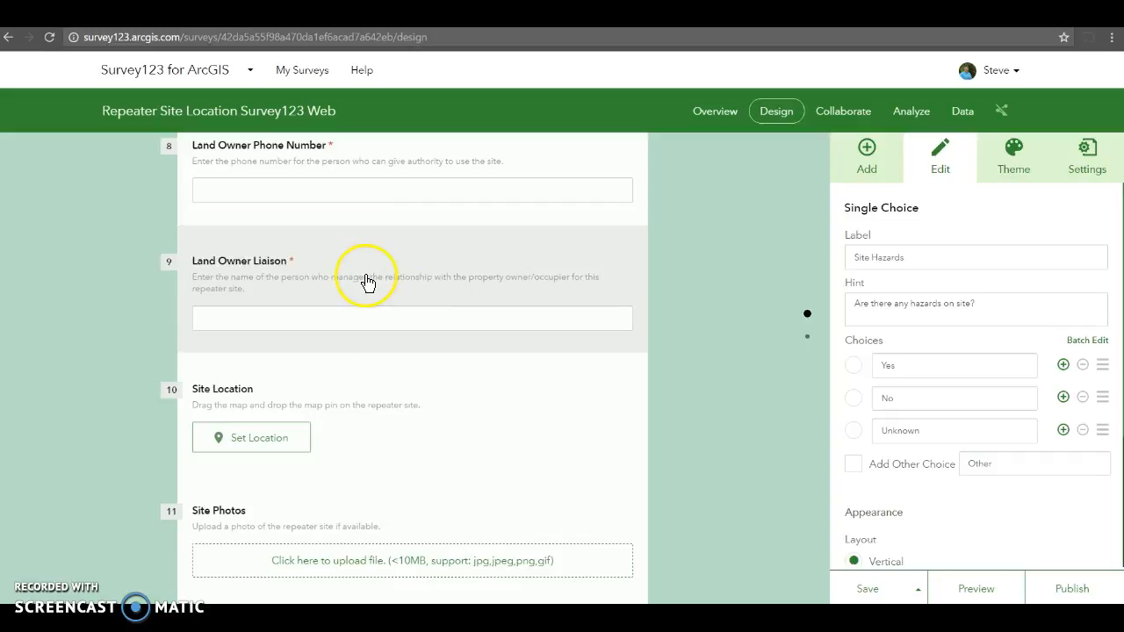
scroll(52, 292, down, 2)
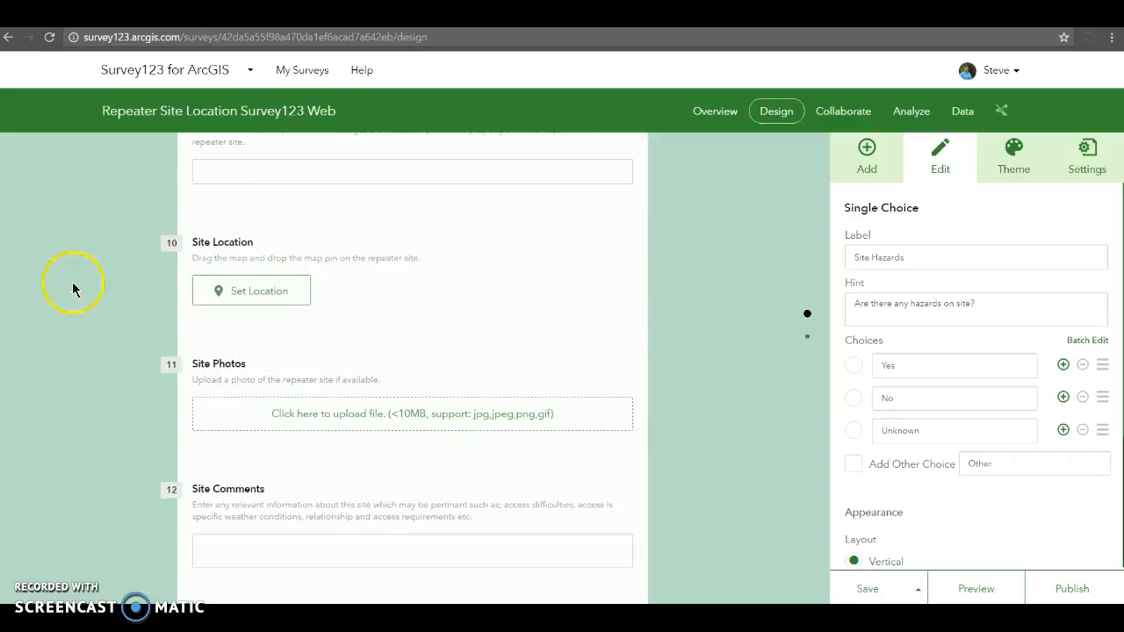
click(452, 269)
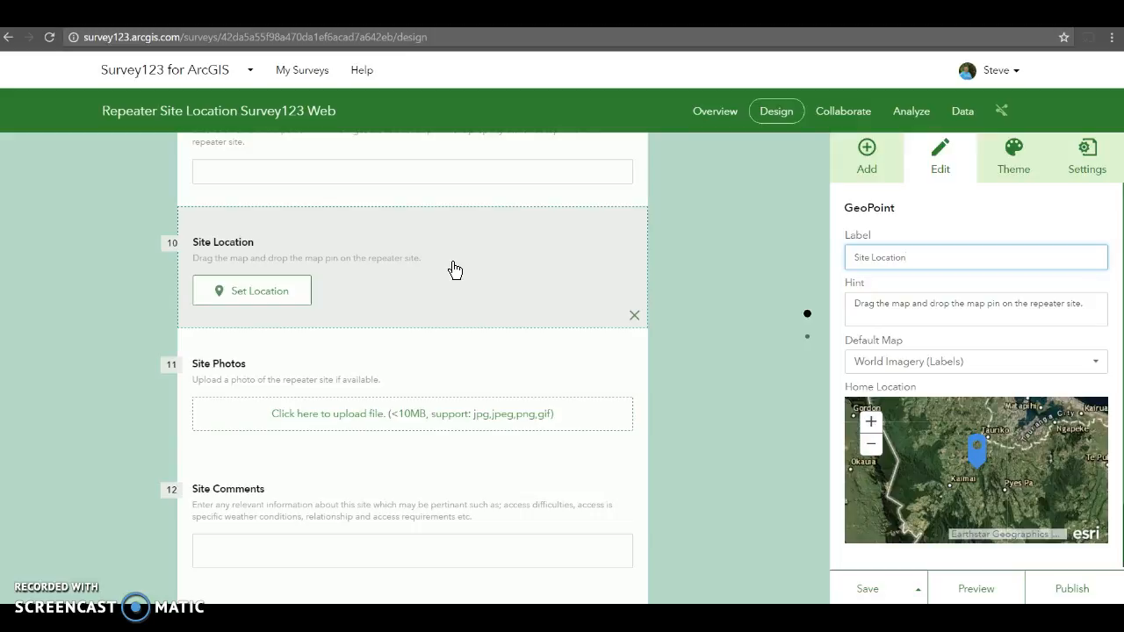
drag(956, 447, 973, 452)
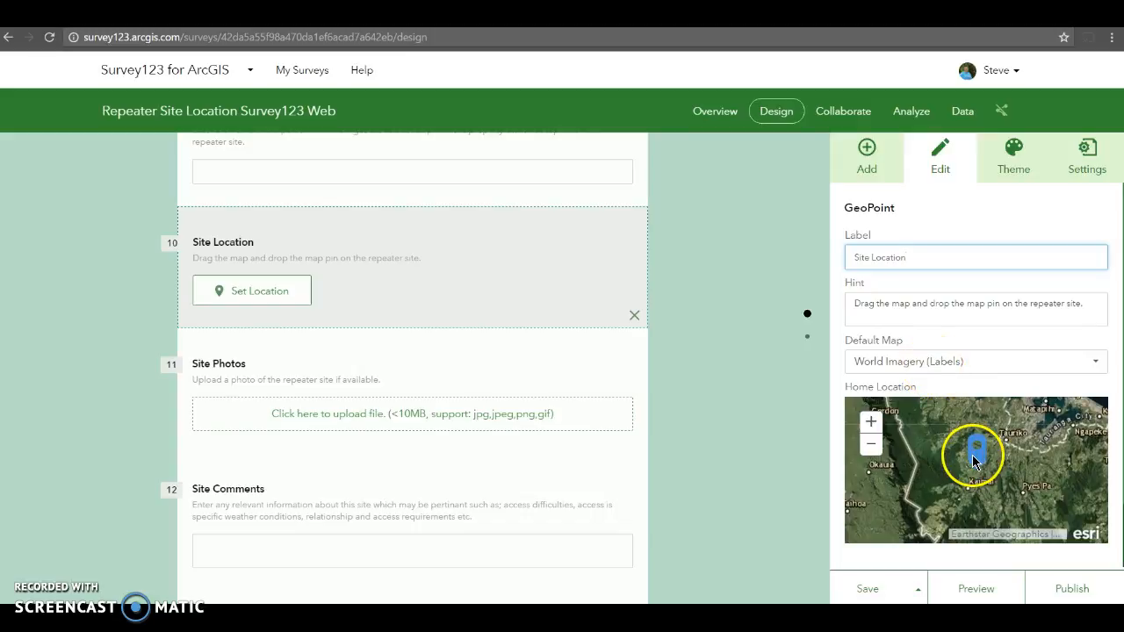
- Review the properties of the Site Photos and Site Comments questions
click(415, 368)
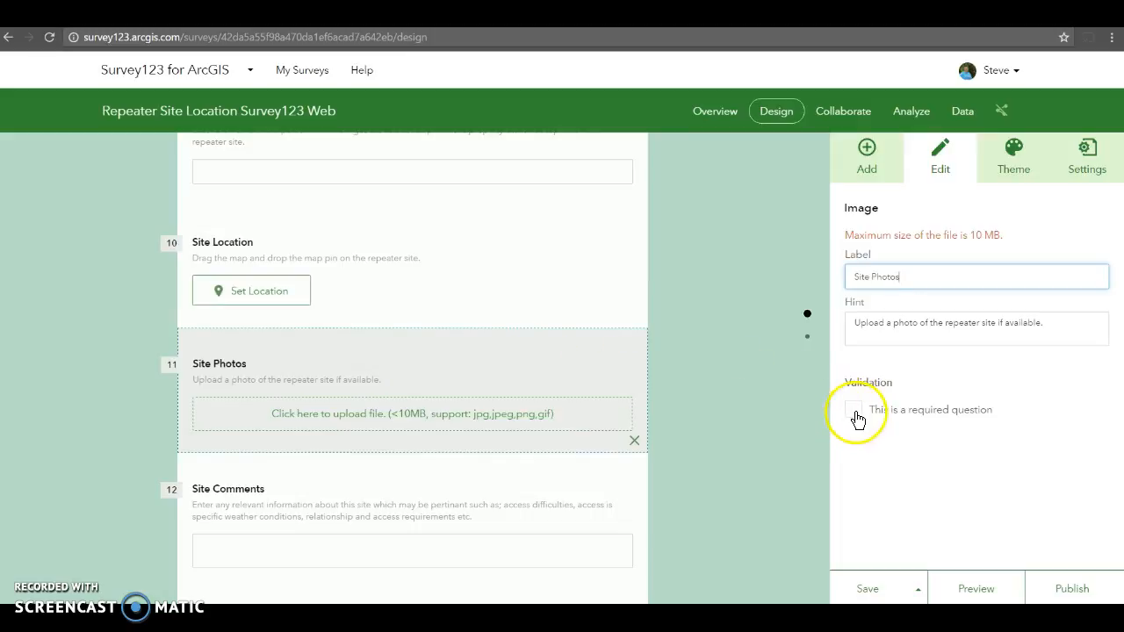
scroll(100, 394, down, 2)
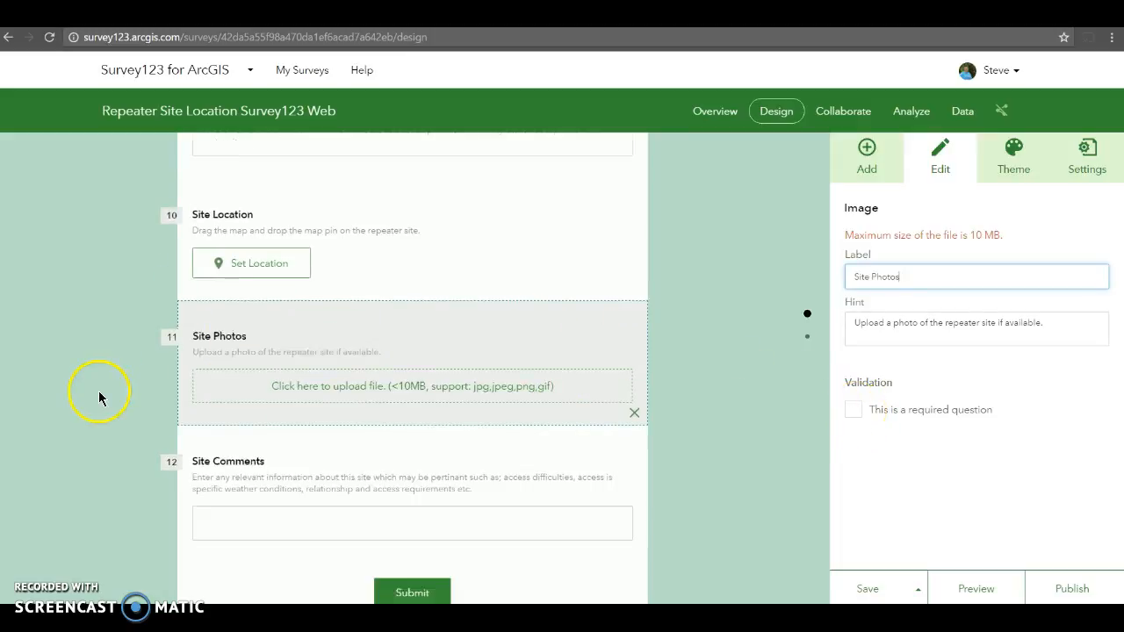
click(441, 382)
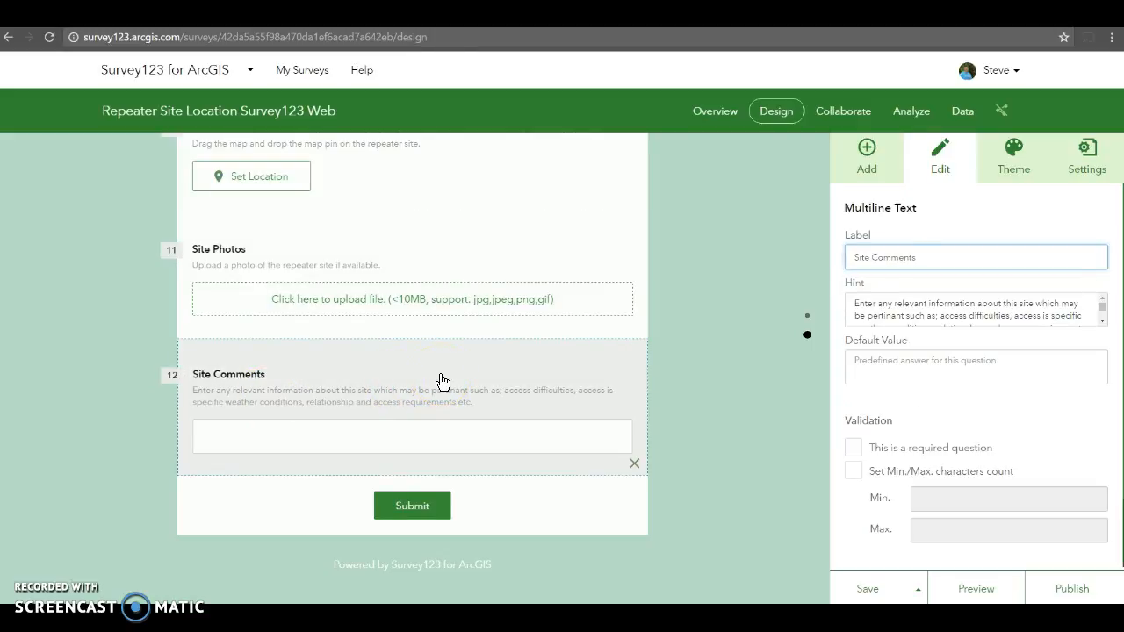
- Save the survey and preview it in the desktop layout
click(867, 592)
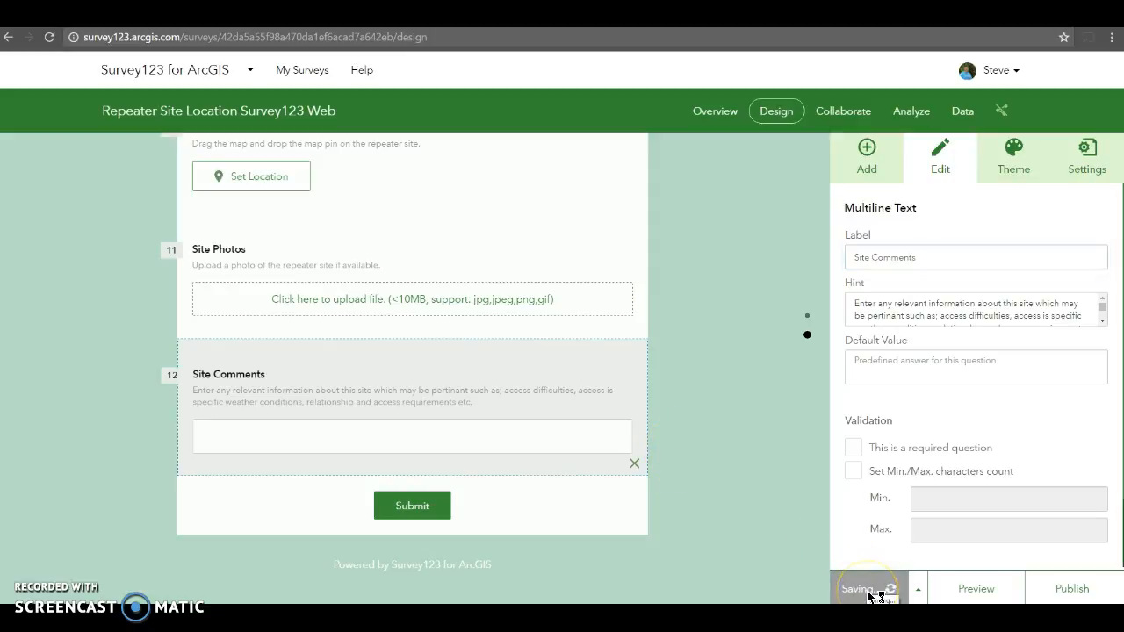
click(976, 593)
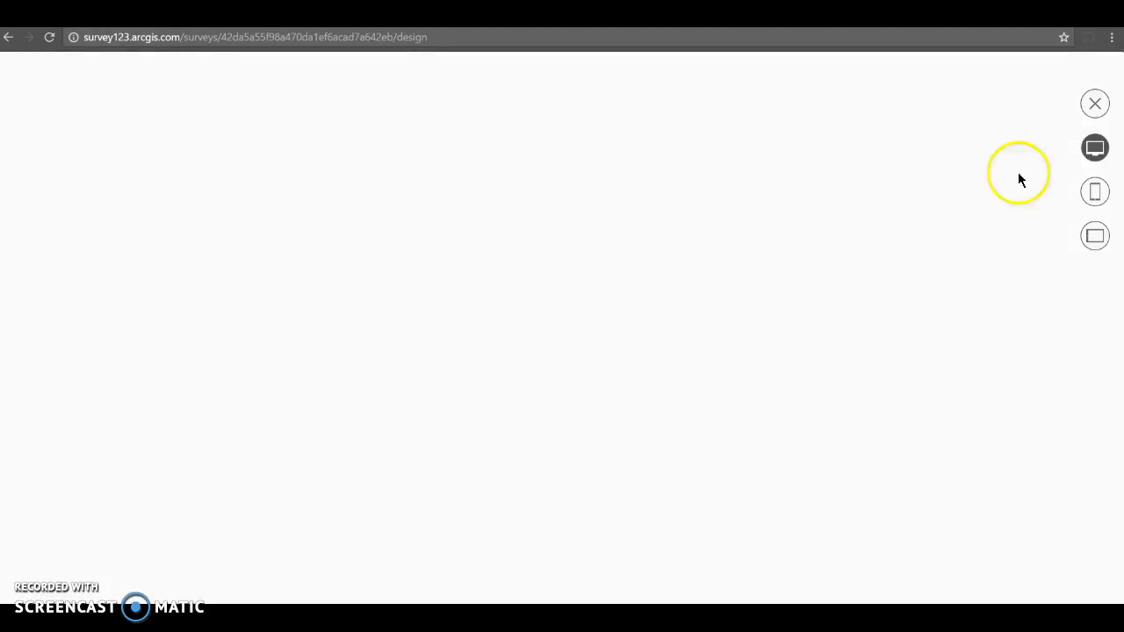
click(1095, 149)
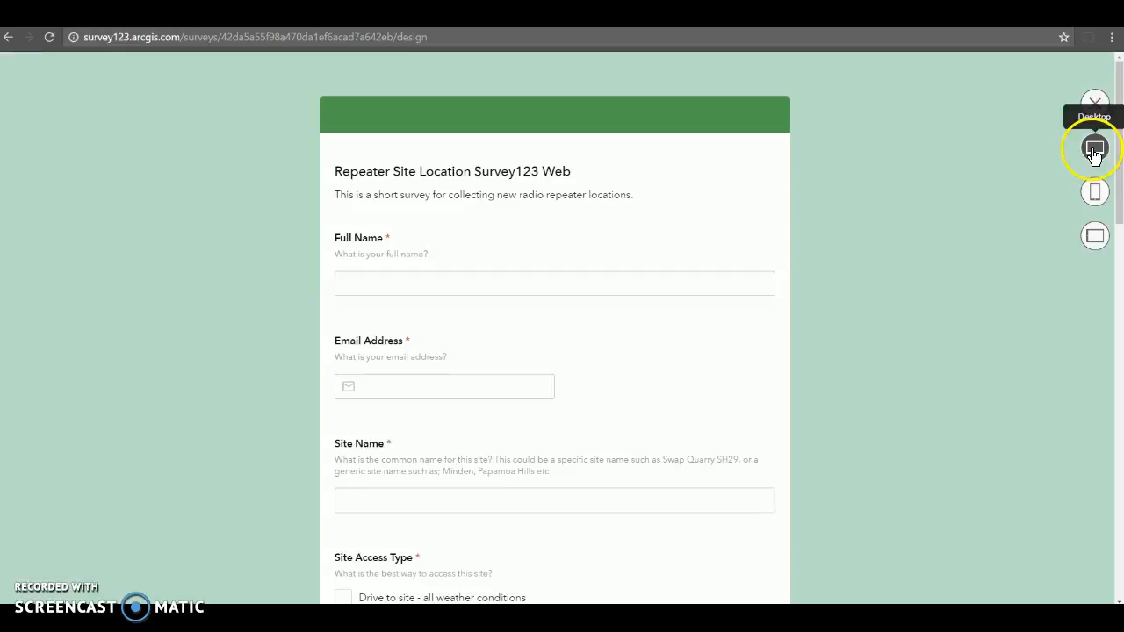
- Preview the survey in the phone and tablet layouts, going through the tablet version down to its end
click(1095, 192)
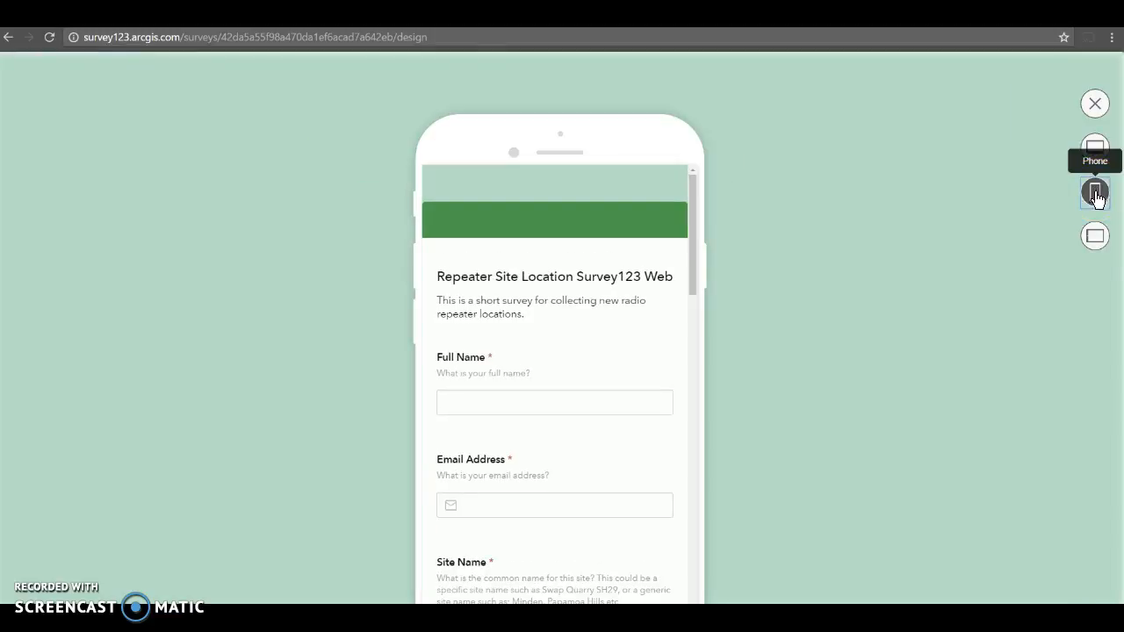
click(1095, 238)
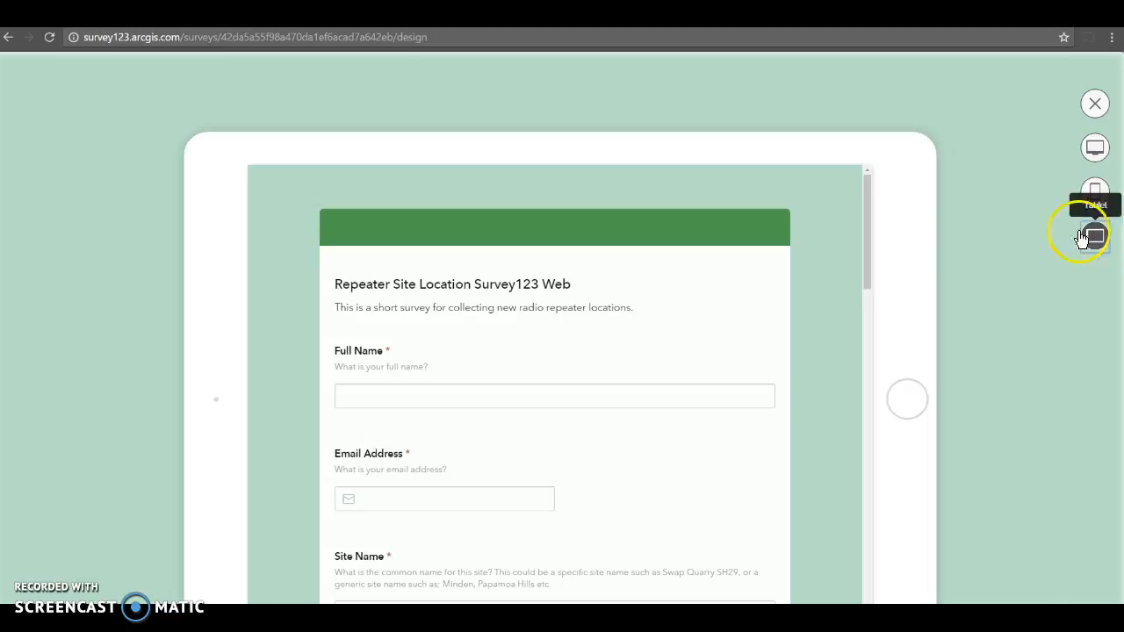
mouse_move(866, 201)
mouse_down()
mouse_move(859, 439)
mouse_move(862, 180)
mouse_up()
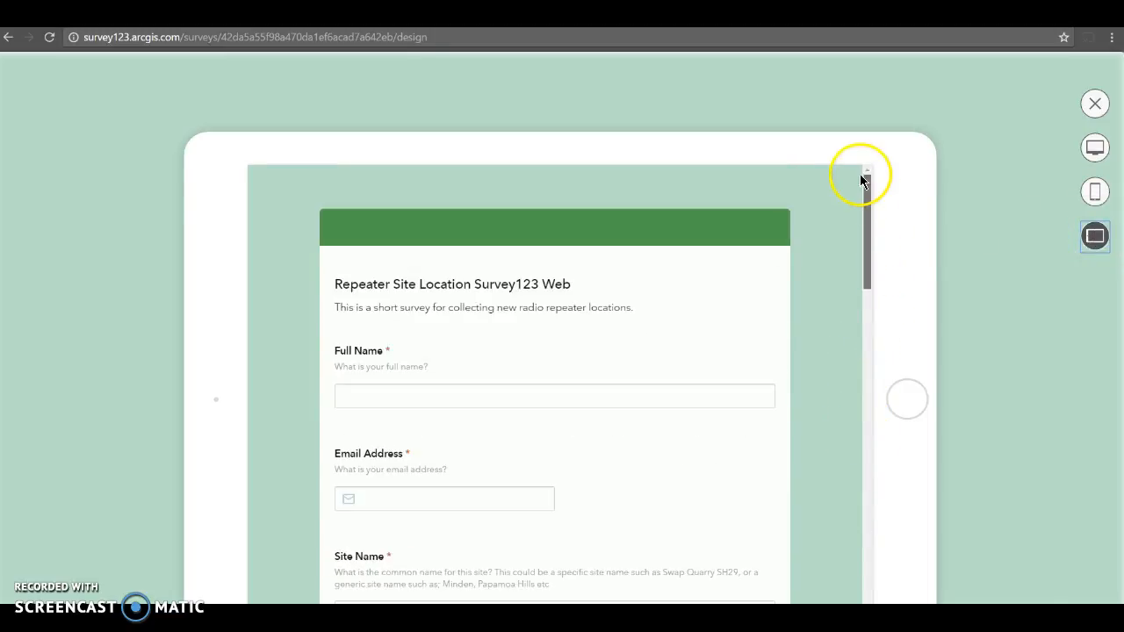
click(424, 396)
scroll(810, 328, down, 1)
scroll(823, 382, down, 15)
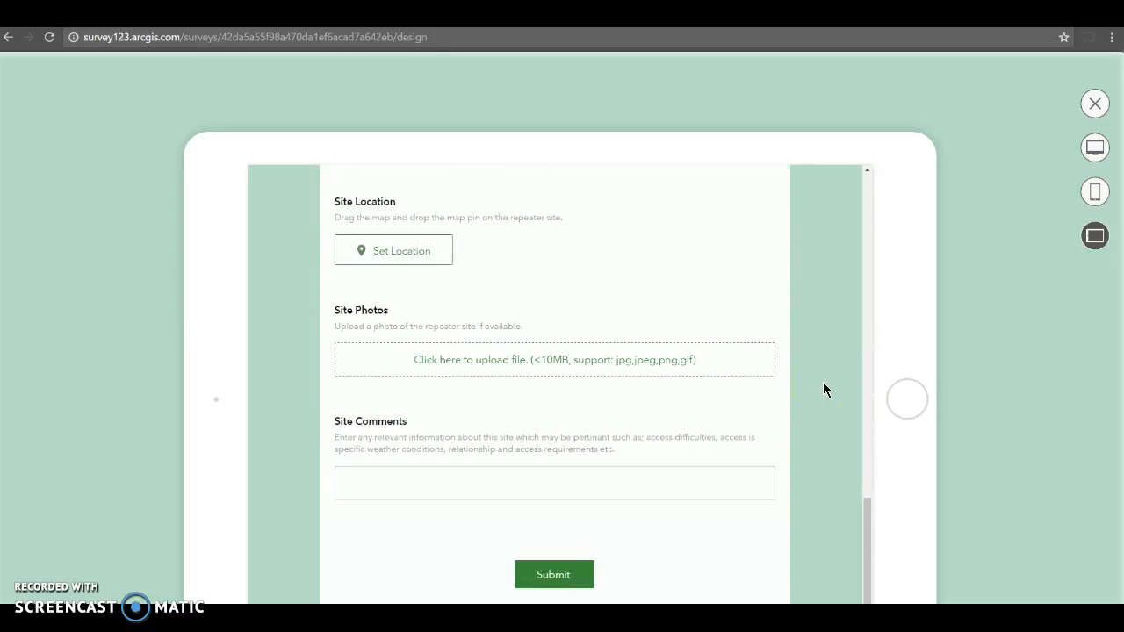
- Open the Site Location map in the tablet preview to check it, and close the preview
click(434, 245)
click(394, 251)
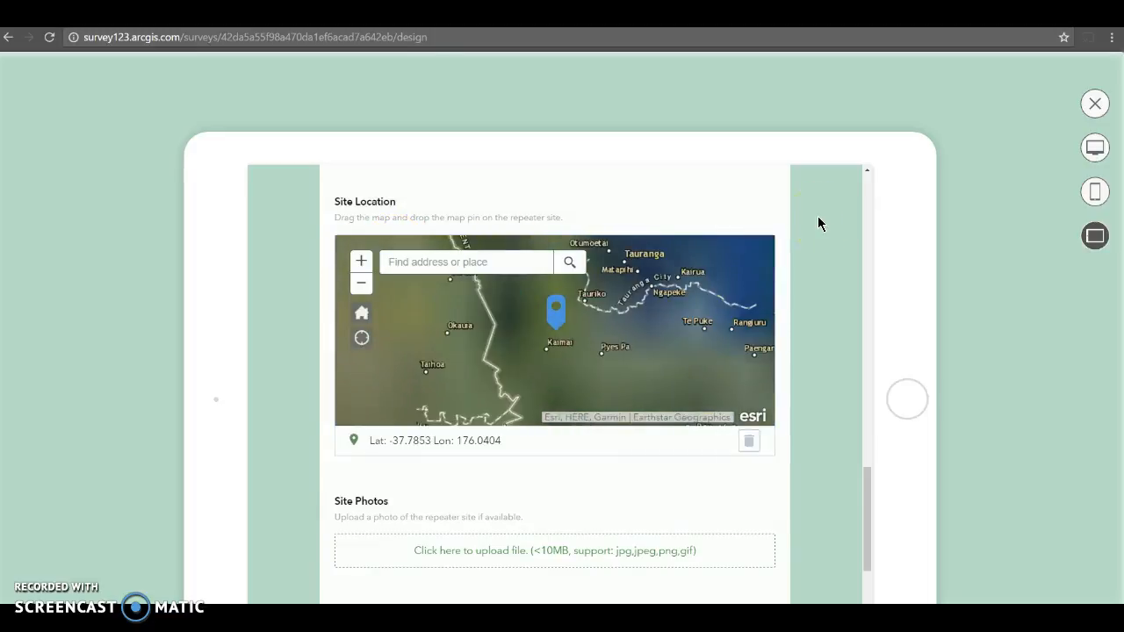
click(908, 182)
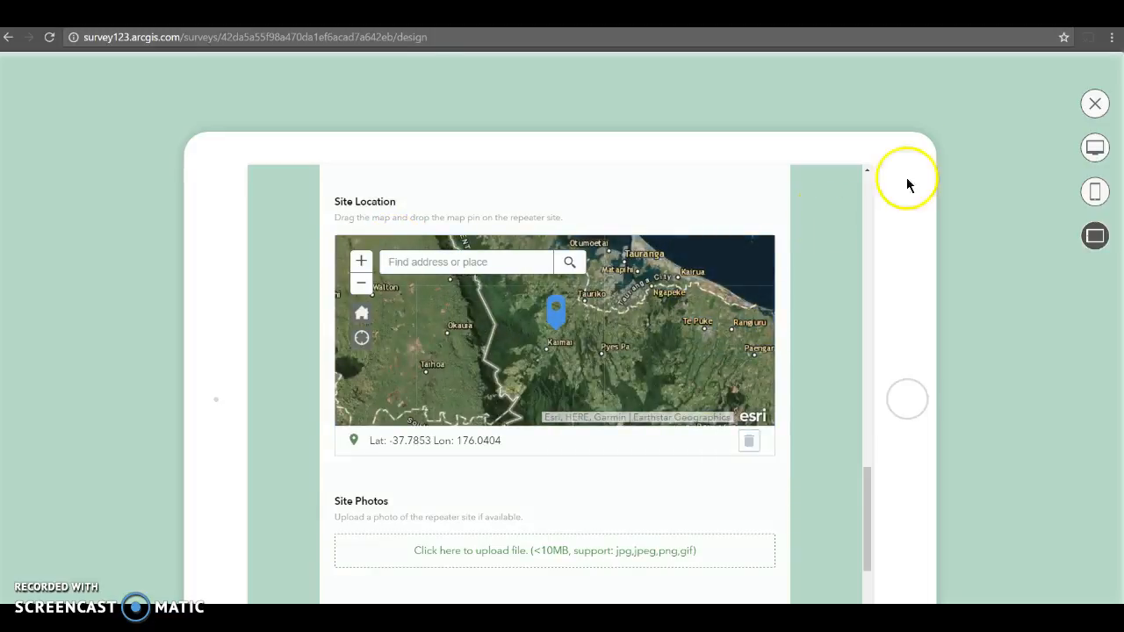
click(1094, 103)
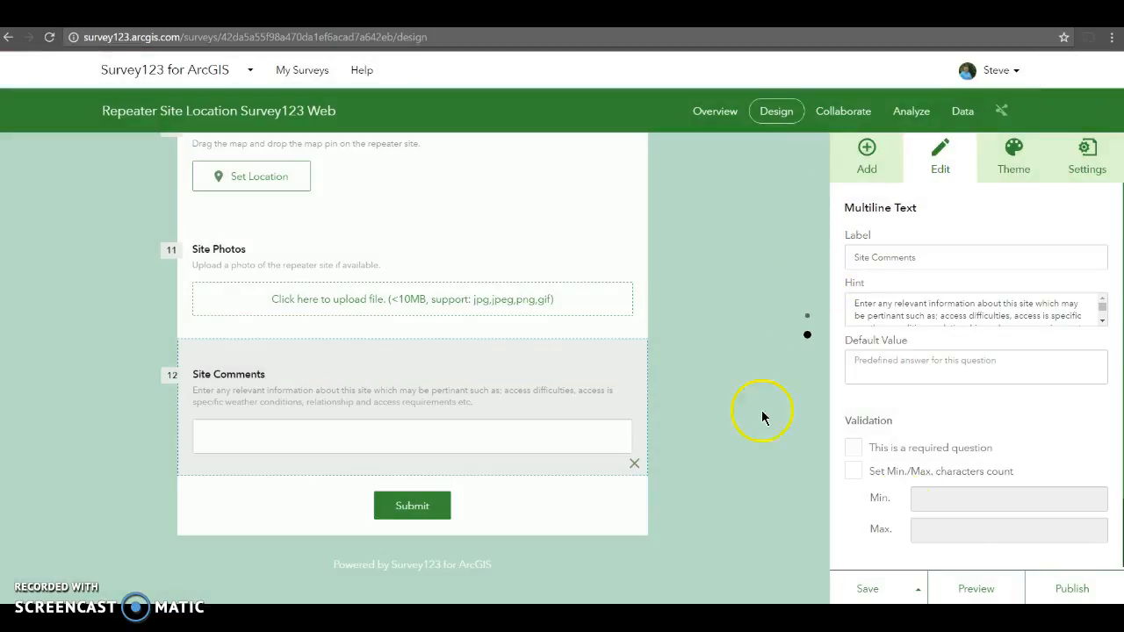
- Publish the Repeater Site Location Survey123 Web survey and dismiss the publication notice
click(1066, 595)
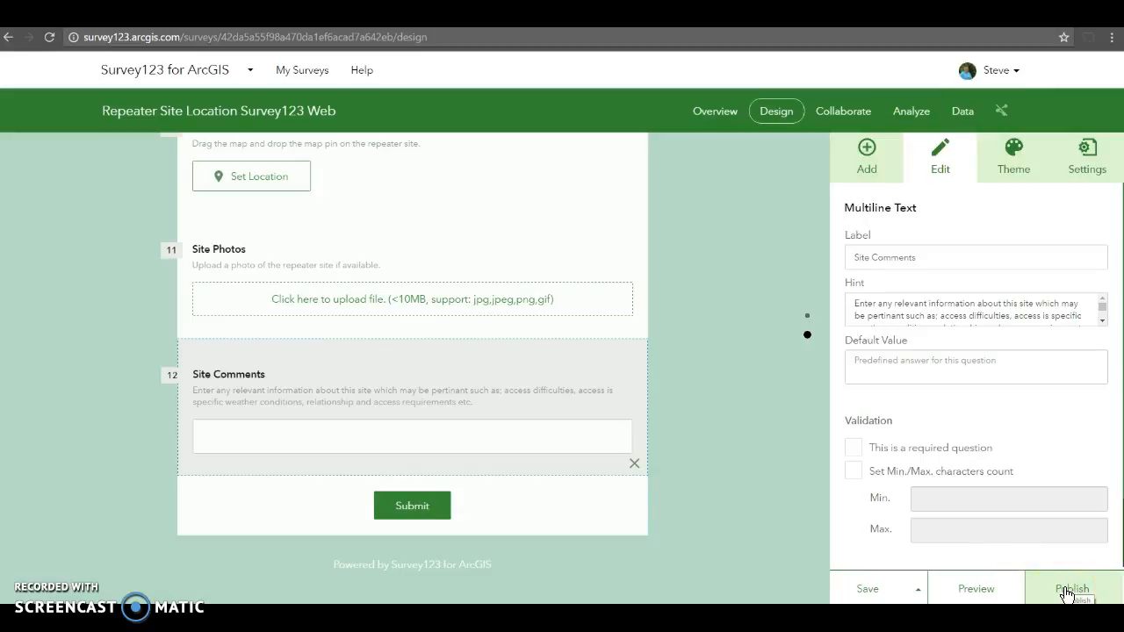
click(1073, 584)
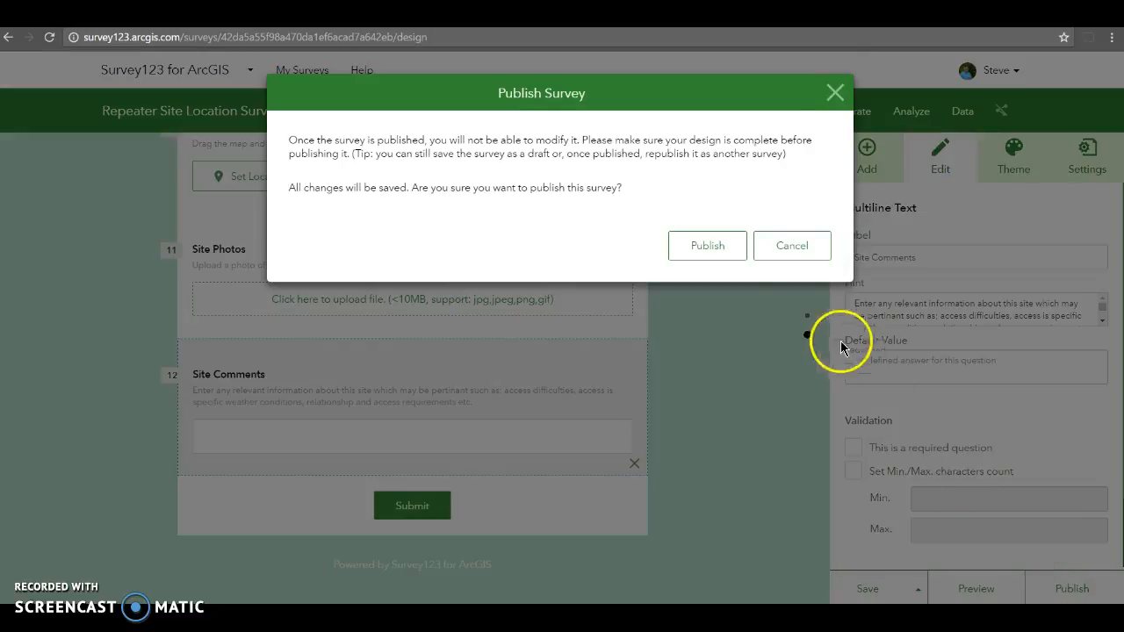
click(705, 246)
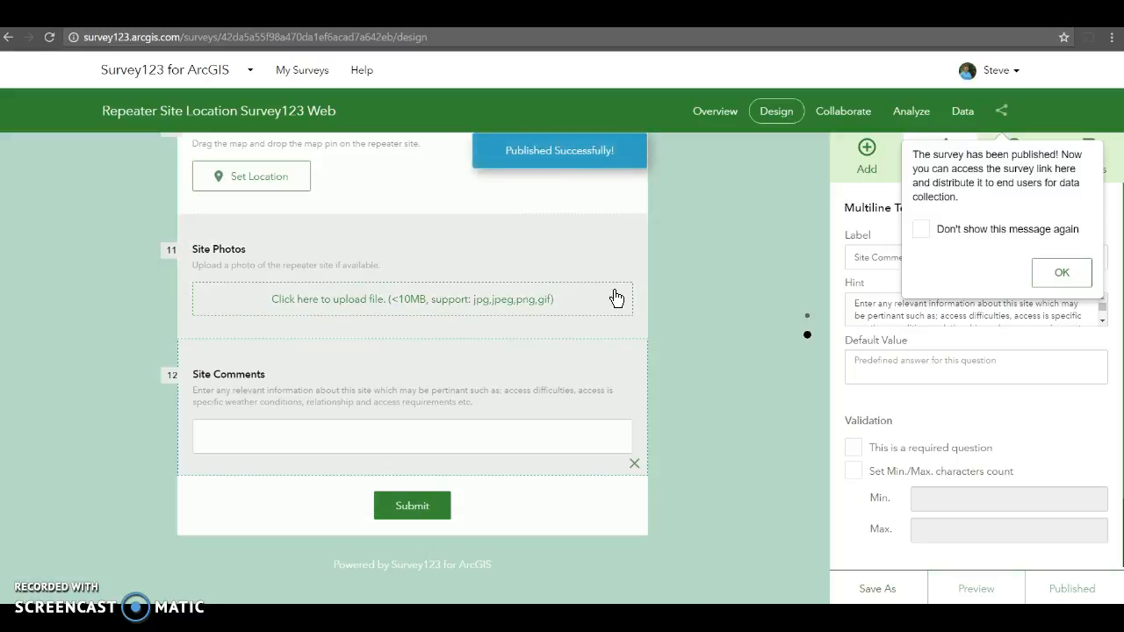
click(1089, 276)
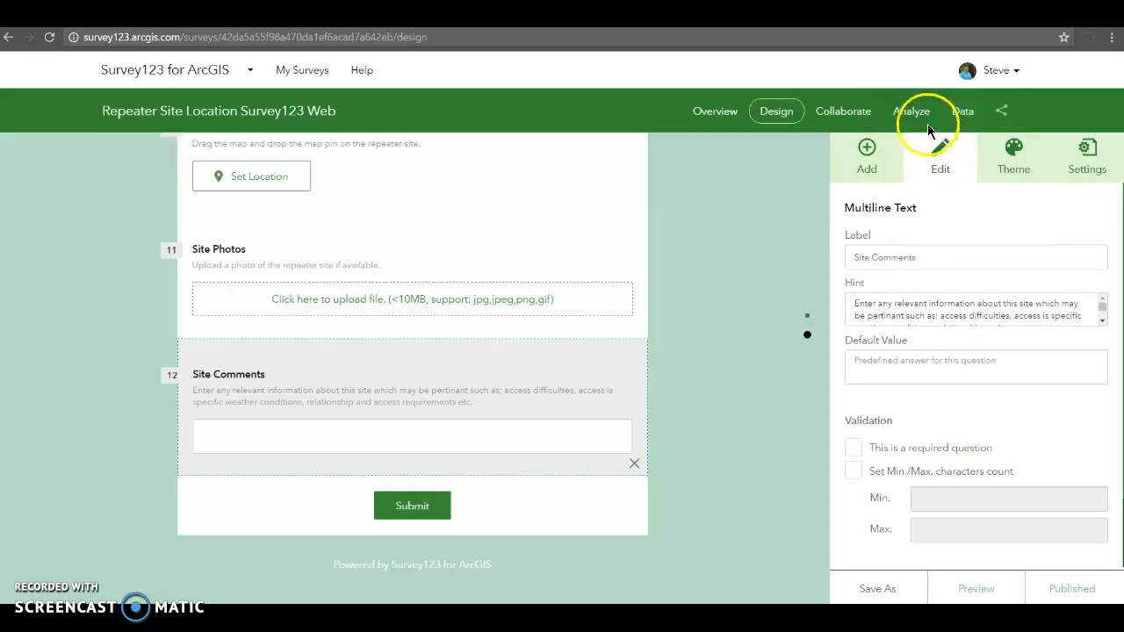
- Show the published survey's share link and QR code options, and open its submitted data
click(1002, 114)
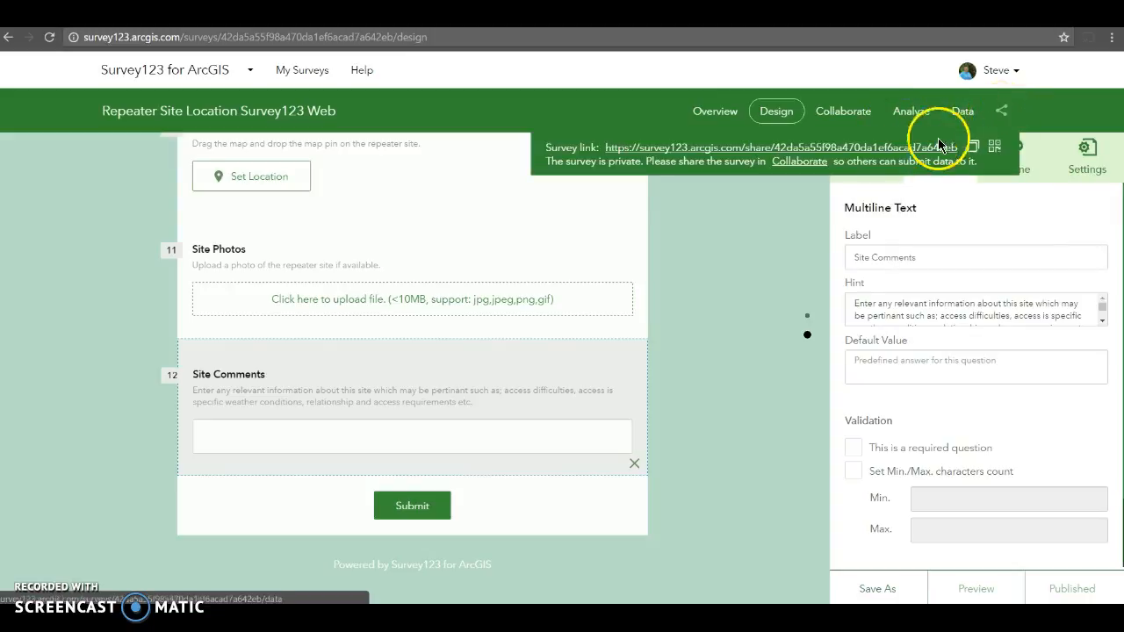
click(889, 151)
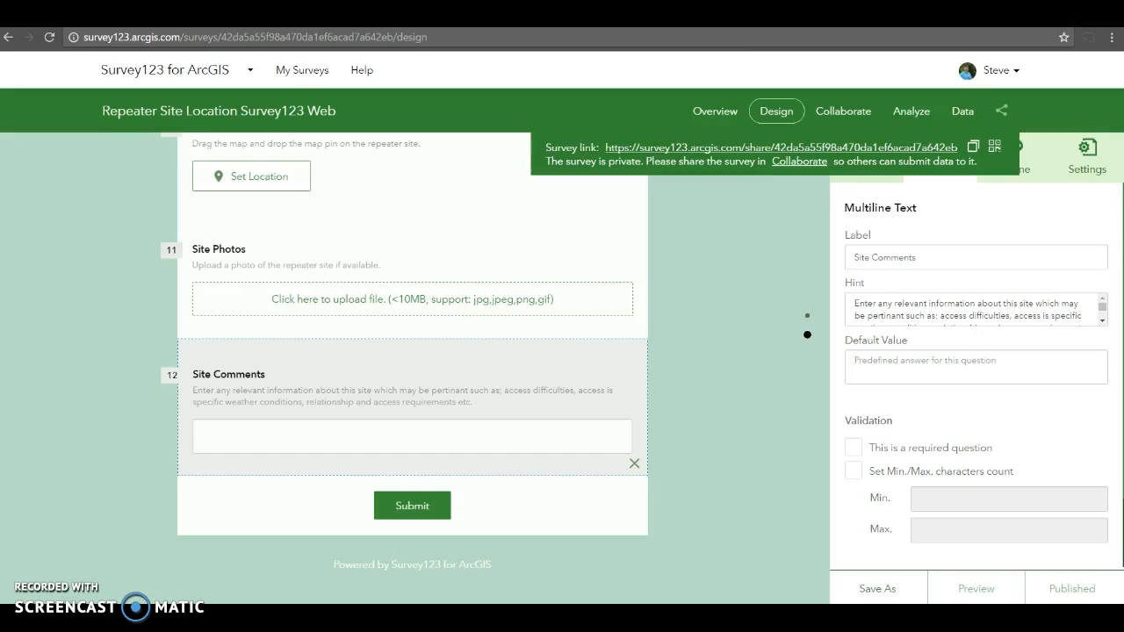
click(1010, 159)
click(994, 147)
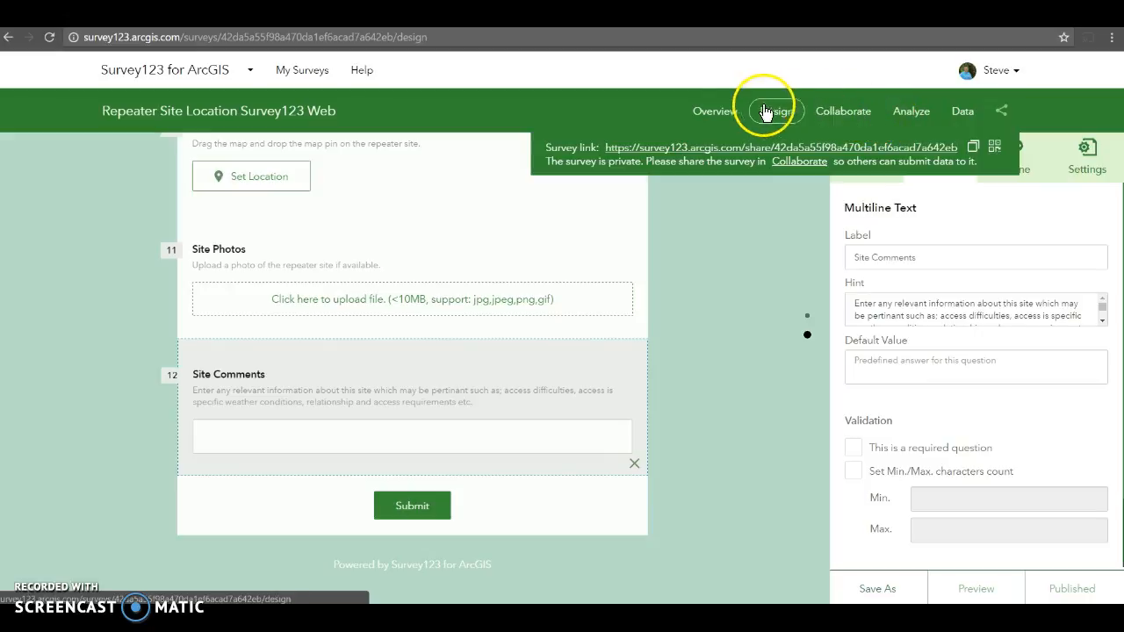
click(961, 115)
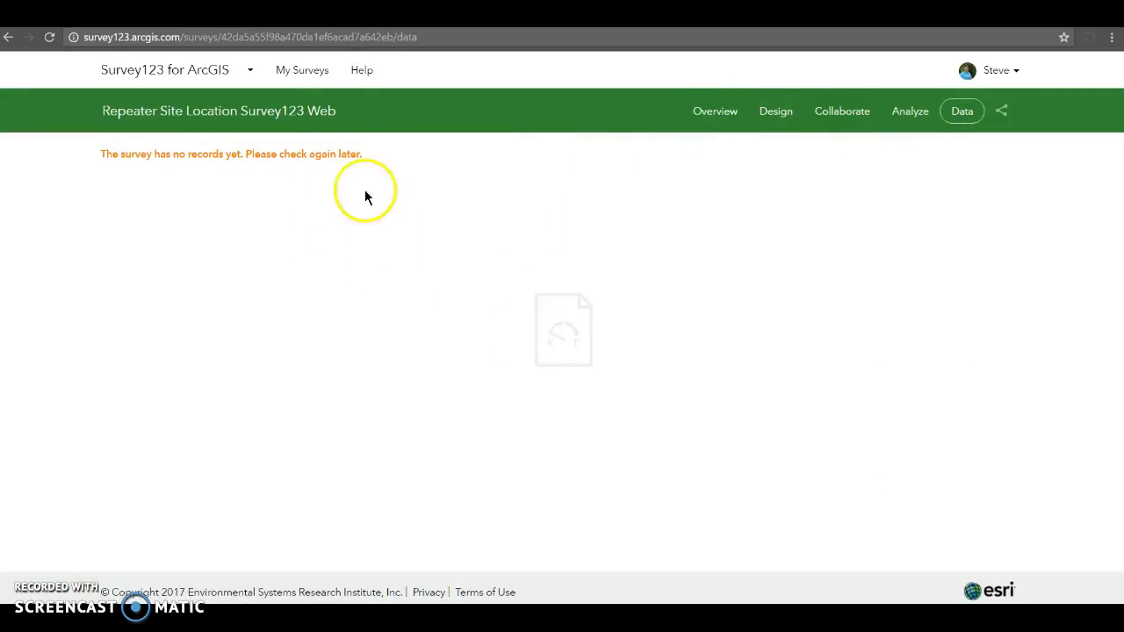
- Open the analysis of the Form 1 survey from the survey list and review its word clouds, charts and response tables
click(306, 76)
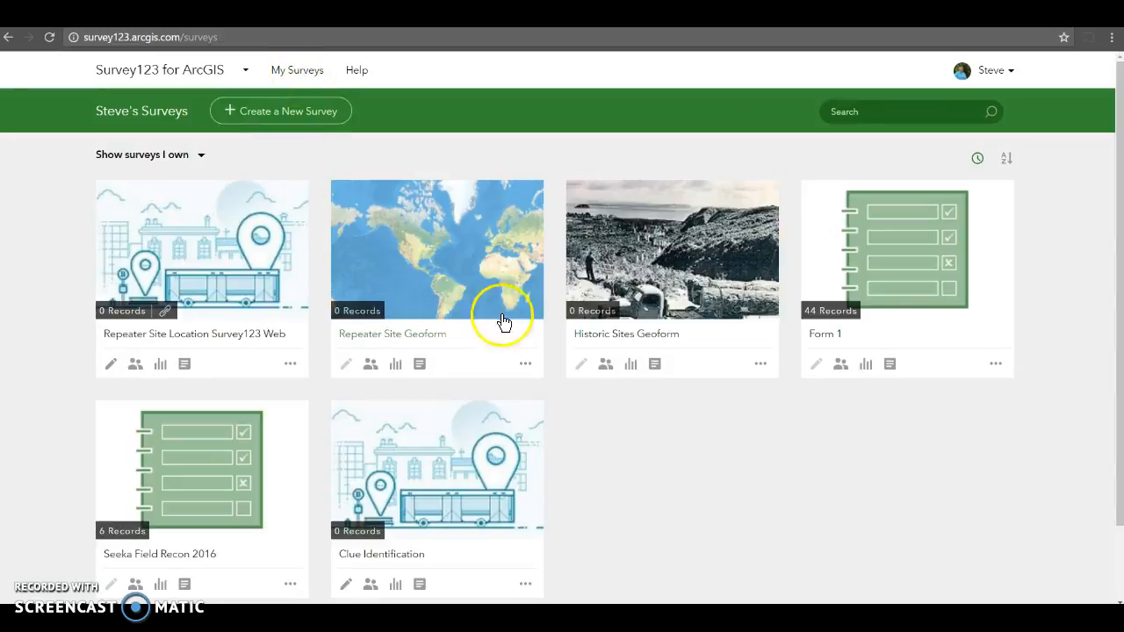
click(867, 367)
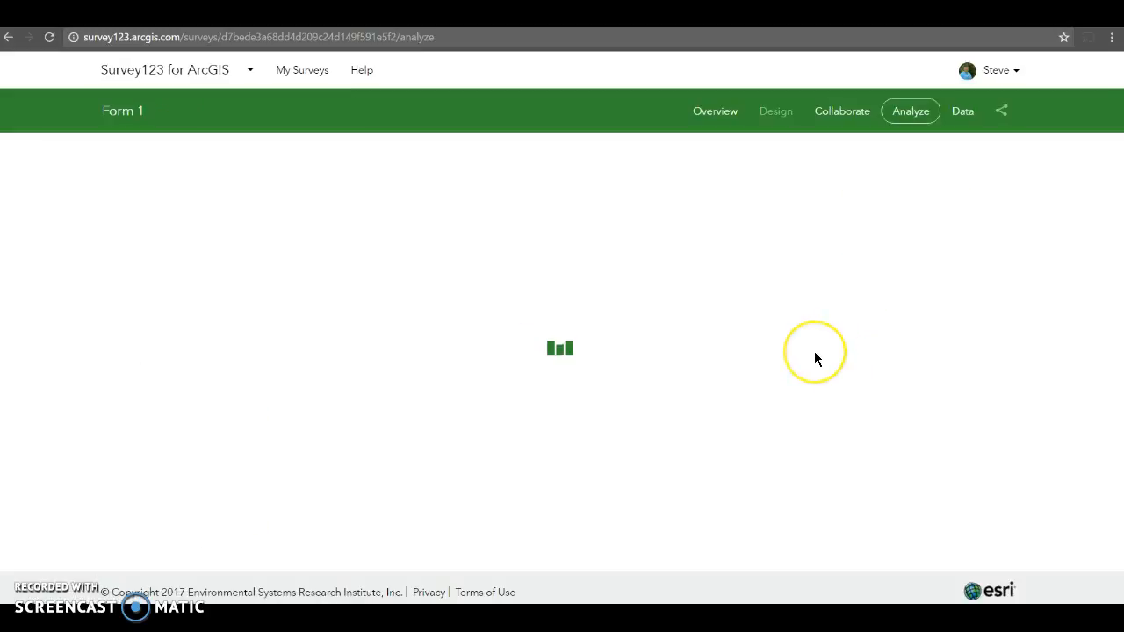
click(904, 110)
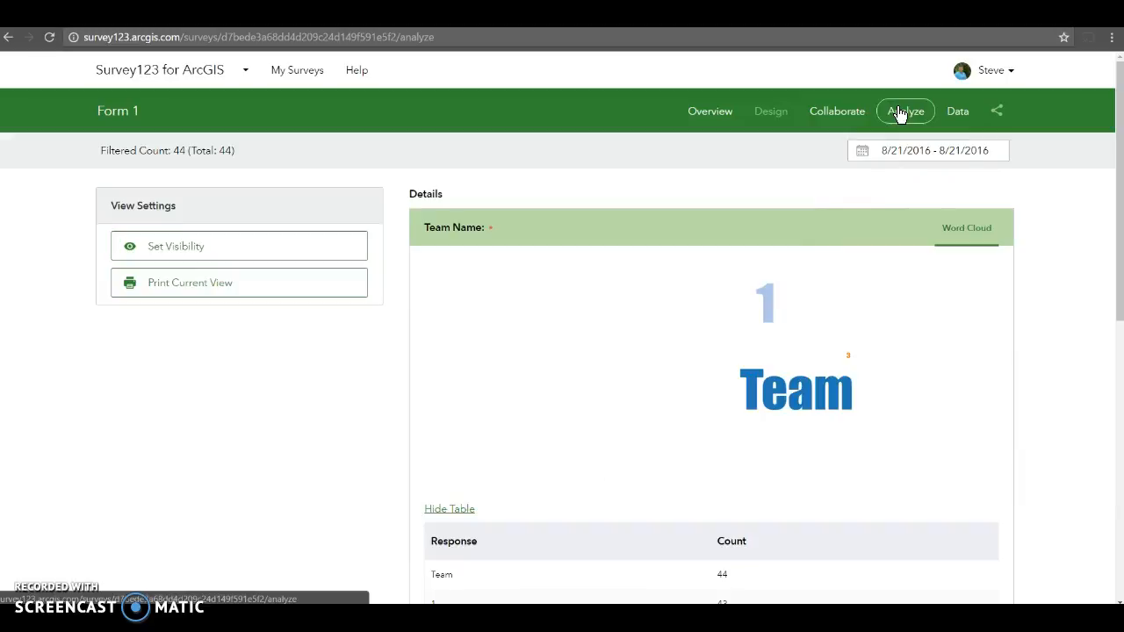
scroll(1050, 366, down, 5)
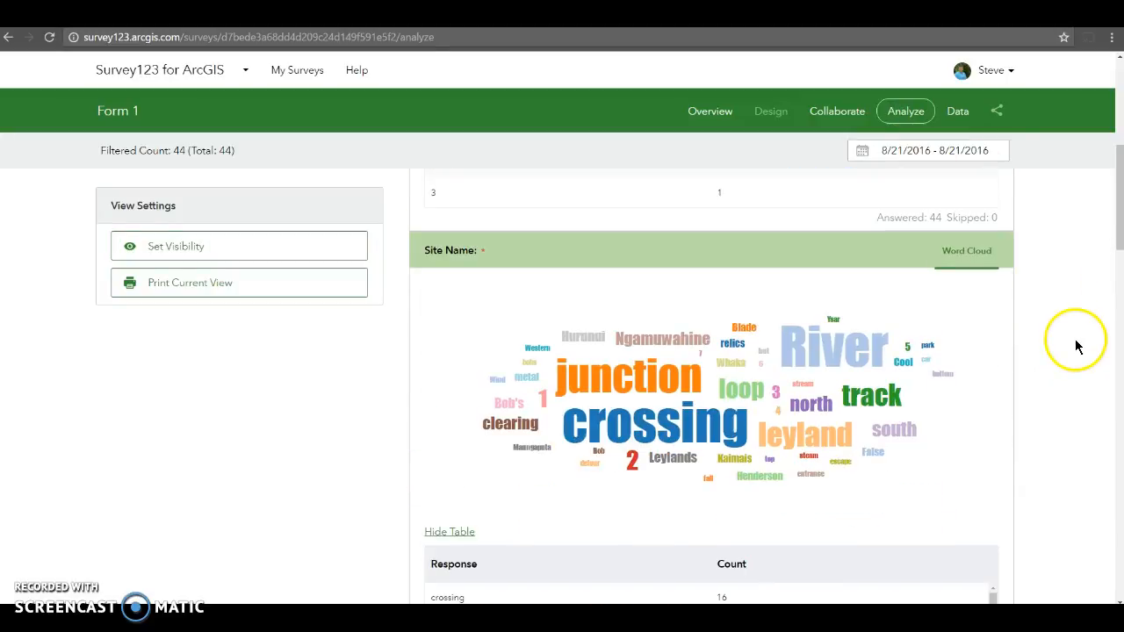
scroll(1076, 345, down, 6)
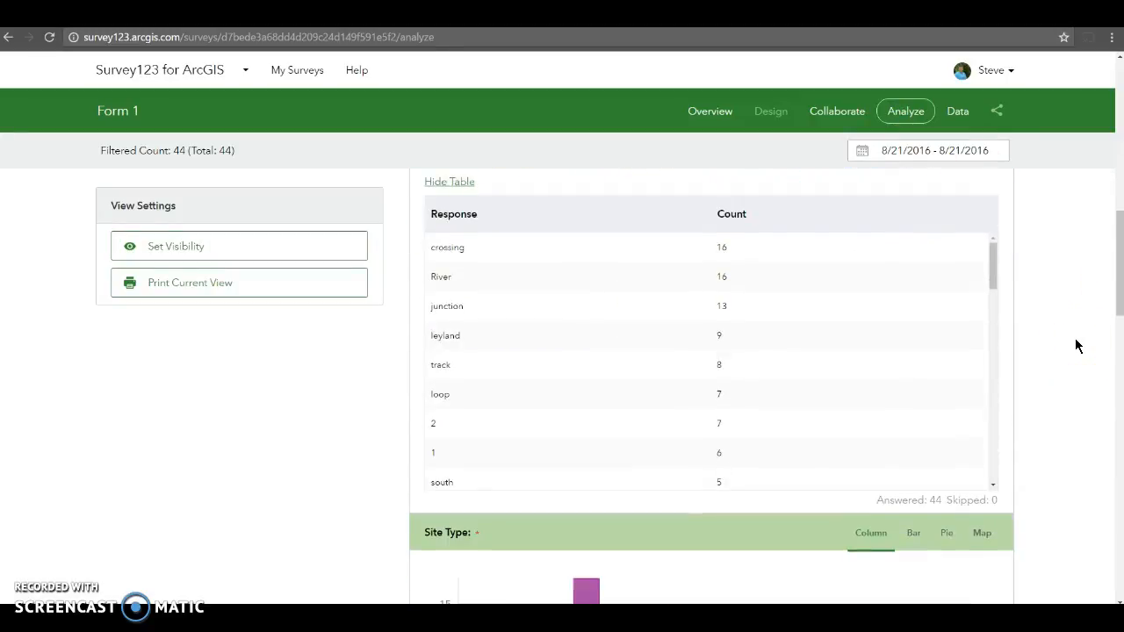
scroll(1077, 345, down, 3)
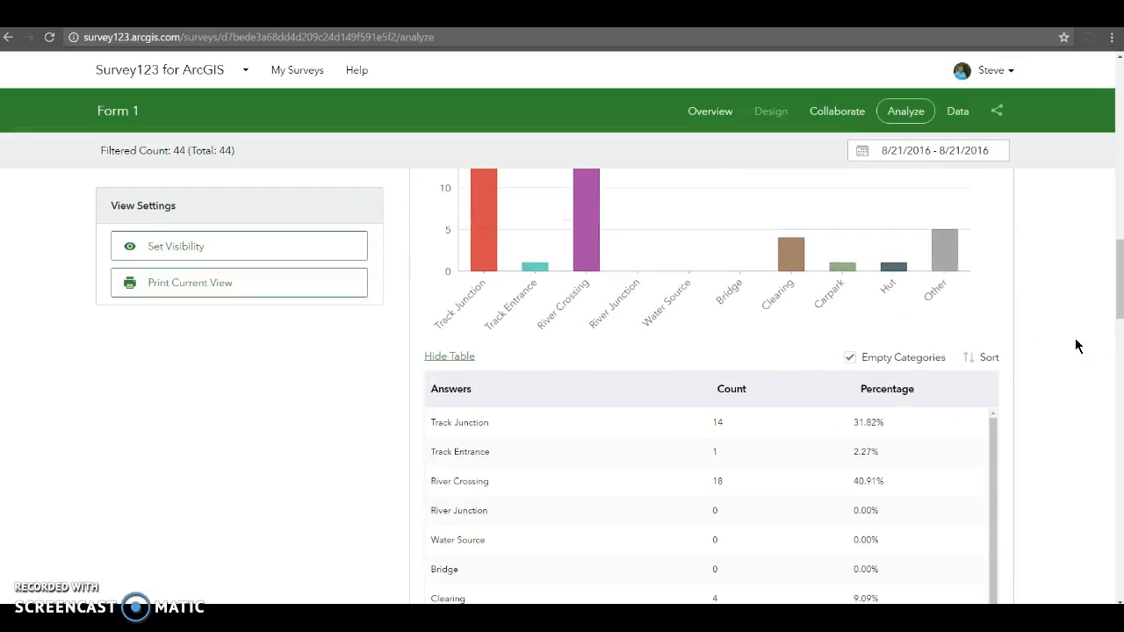
- Review the Form 1 survey's overview, including its submission statistics and survey count graph
click(704, 112)
click(484, 220)
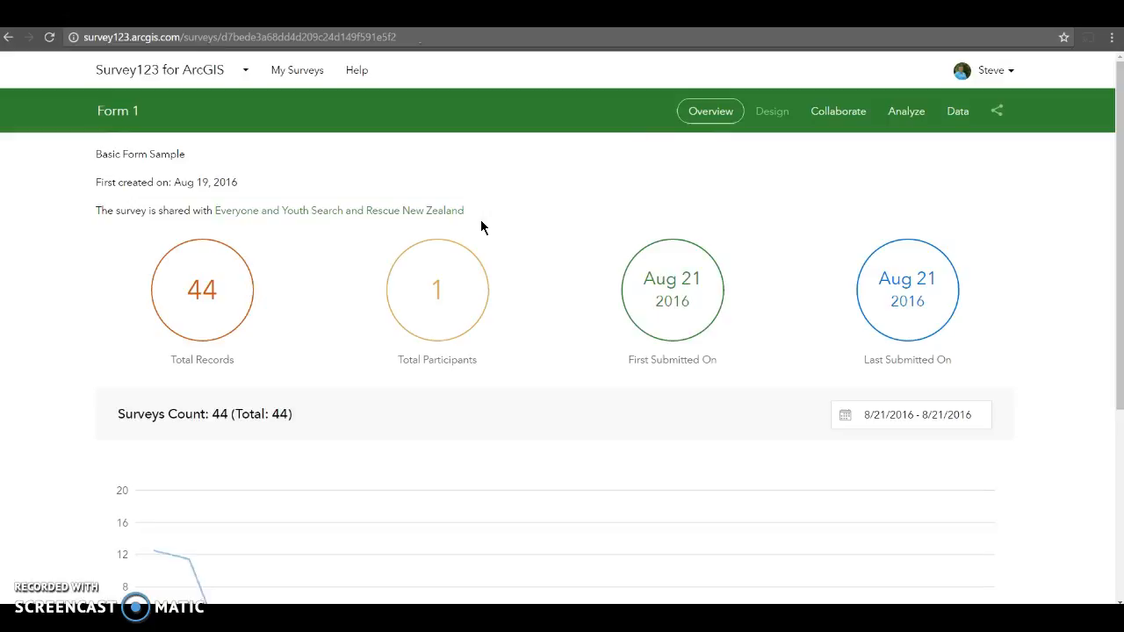
click(545, 272)
scroll(545, 272, down, 2)
scroll(546, 273, up, 2)
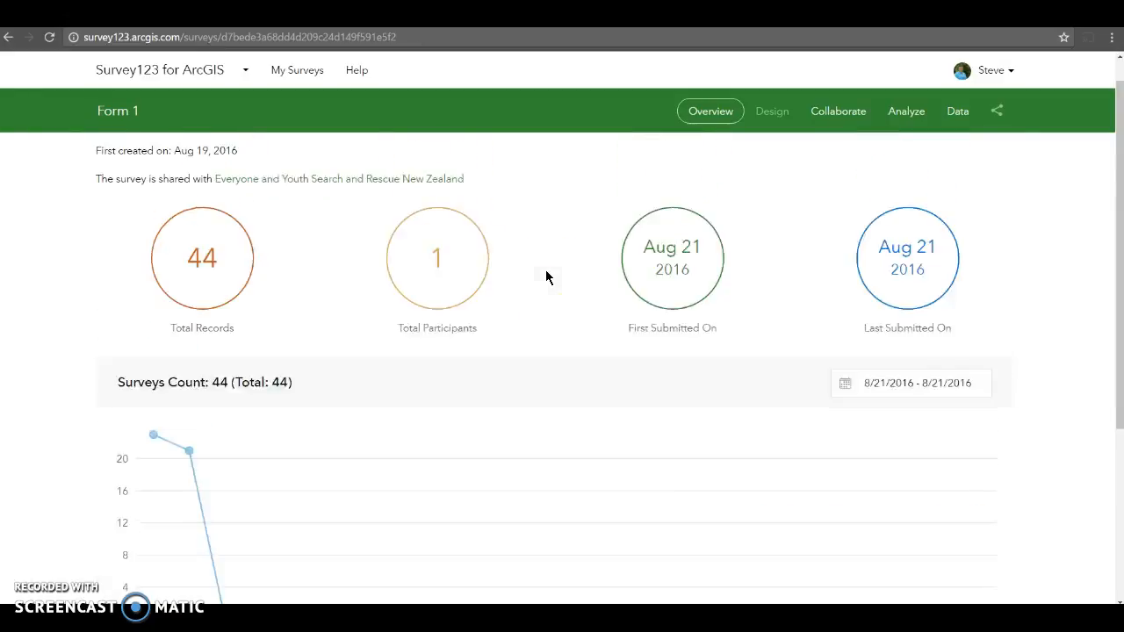
scroll(546, 274, up, 1)
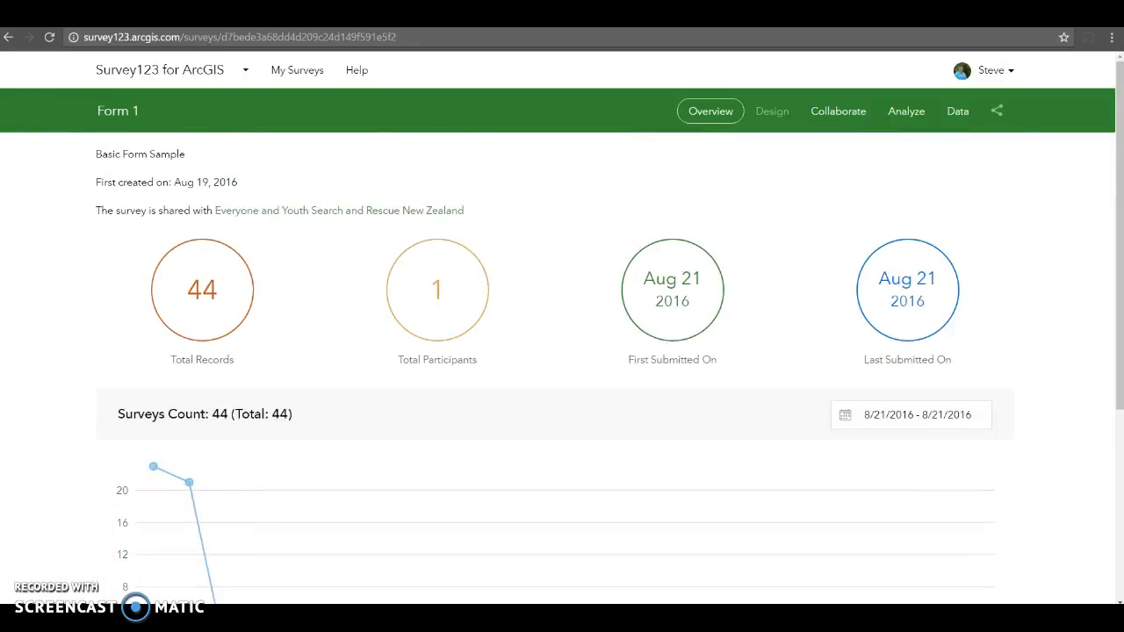